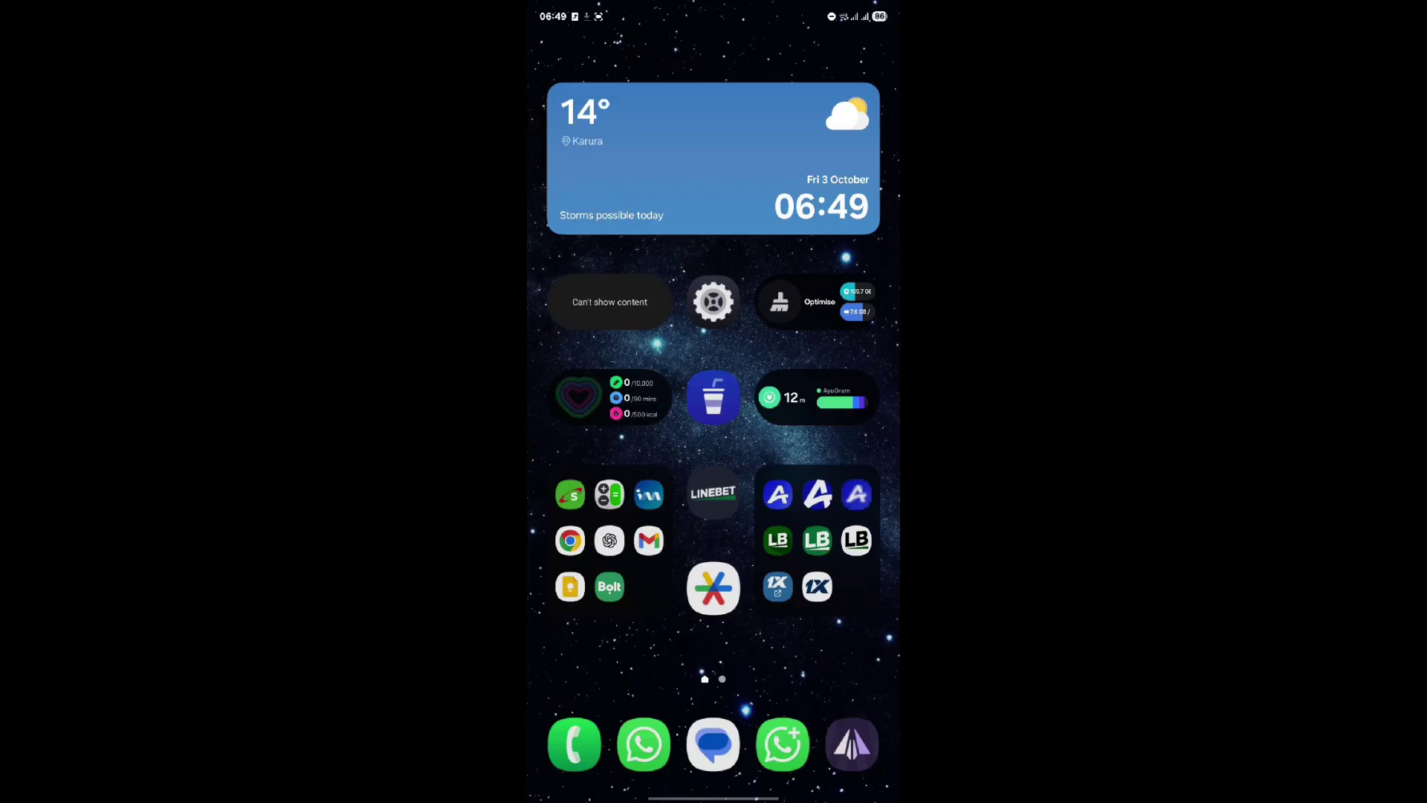
- Open Settings and go to Security and privacy, which suggests installing a software update
{"action": "left_click", "coordinate": [714, 301]}
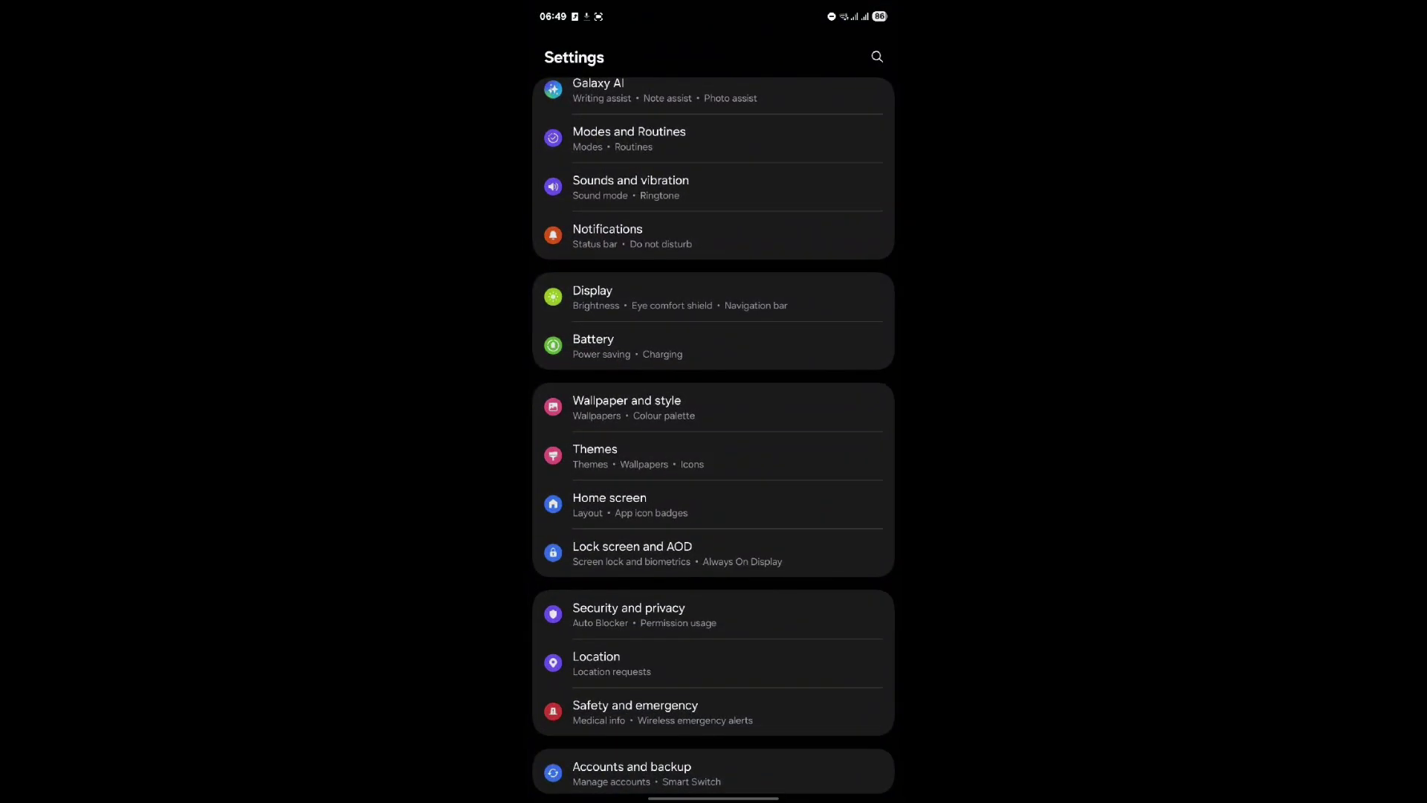
{"action": "left_click_drag", "start_coordinate": [761, 371], "coordinate": [842, 512]}
{"action": "left_click_drag", "start_coordinate": [764, 642], "coordinate": [847, 493]}
{"action": "left_click", "coordinate": [797, 564]}
{"action": "left_click_drag", "start_coordinate": [797, 565], "coordinate": [815, 535]}
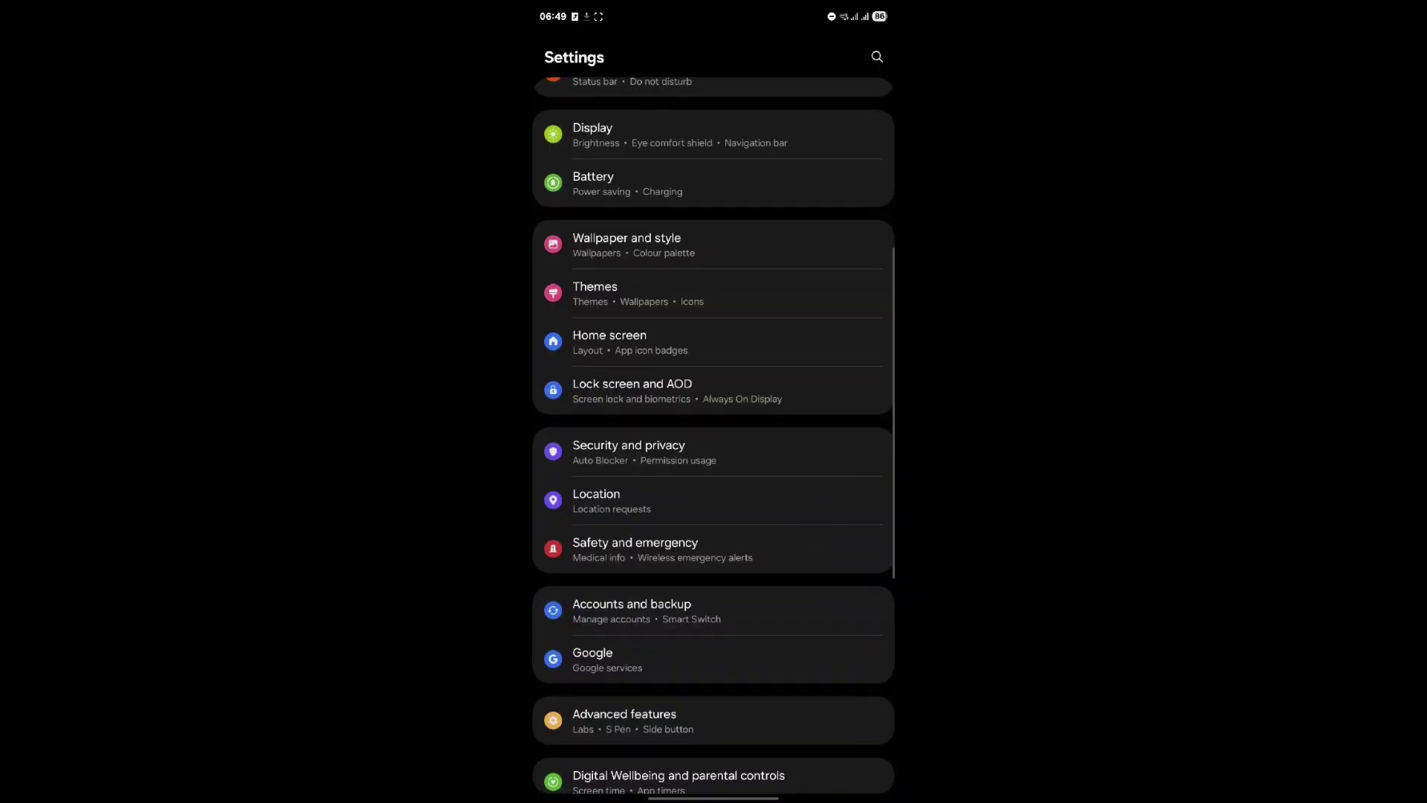
{"action": "left_click", "coordinate": [825, 439]}
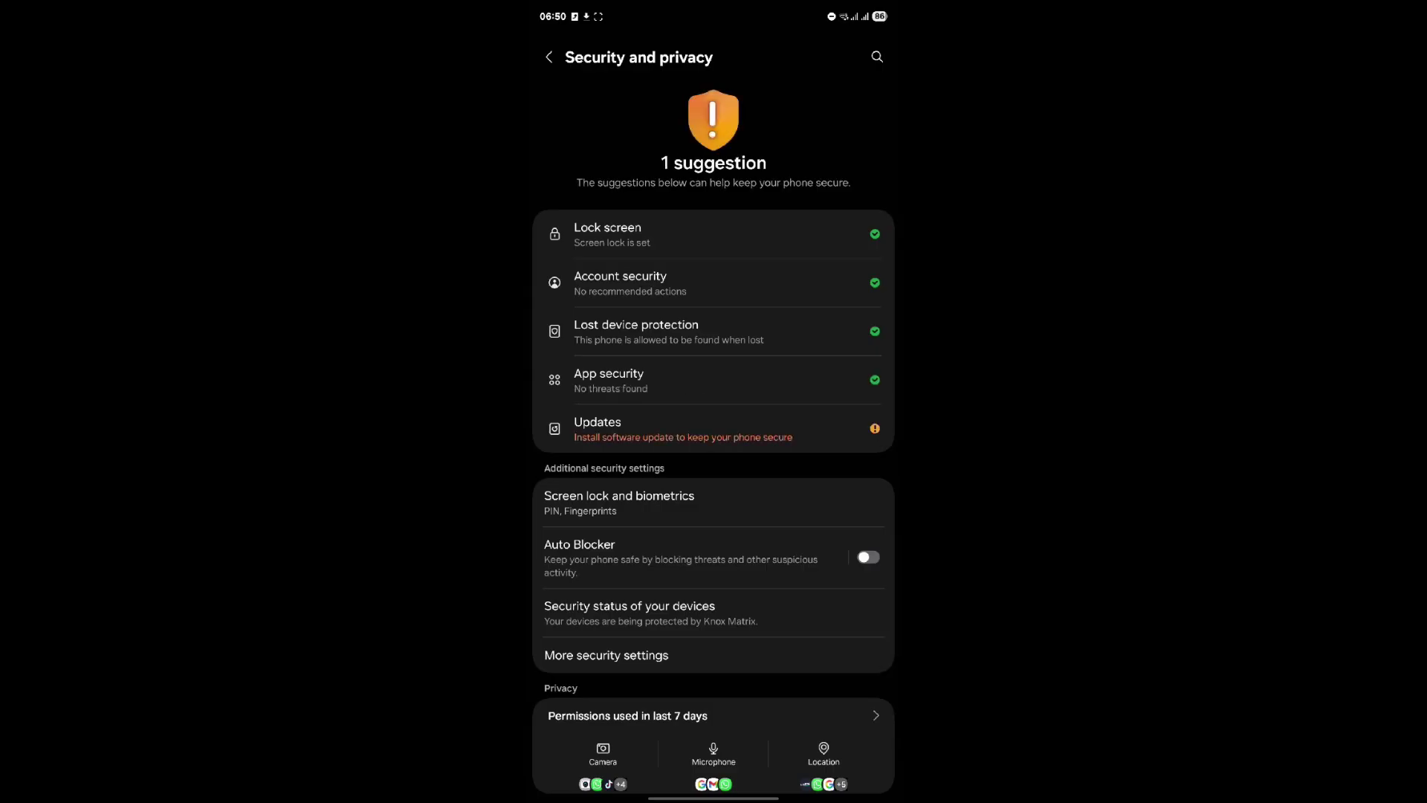
- Check the Security update download progress (9%) and come back to the Updates list
{"action": "left_click", "coordinate": [856, 425]}
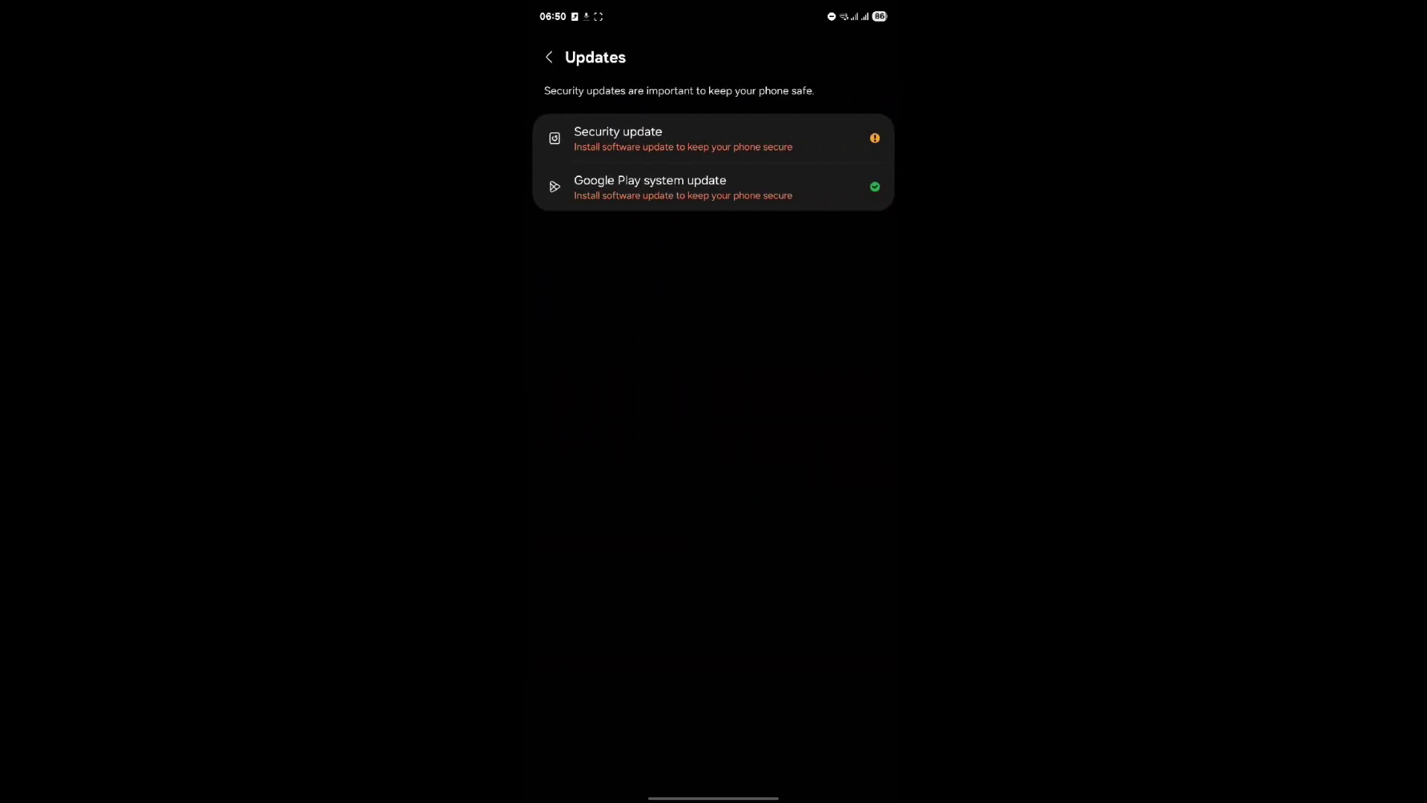
{"action": "left_click", "coordinate": [843, 138]}
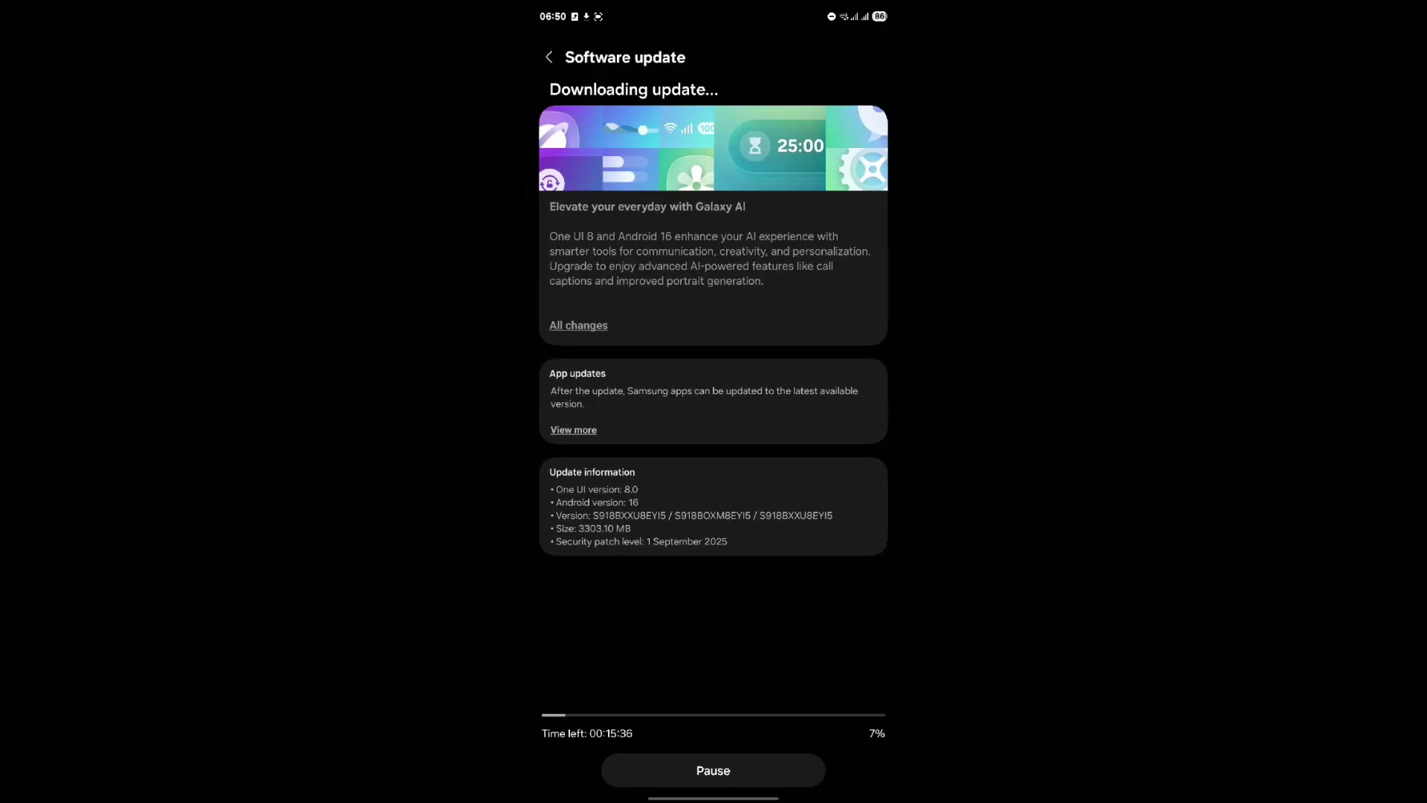
{"action": "left_click_drag", "start_coordinate": [834, 539], "coordinate": [817, 489]}
{"action": "left_click_drag", "start_coordinate": [891, 474], "coordinate": [803, 517]}
- Review the One UI 8.0 update's full list of changes and start installing it
{"action": "left_click", "coordinate": [828, 182]}
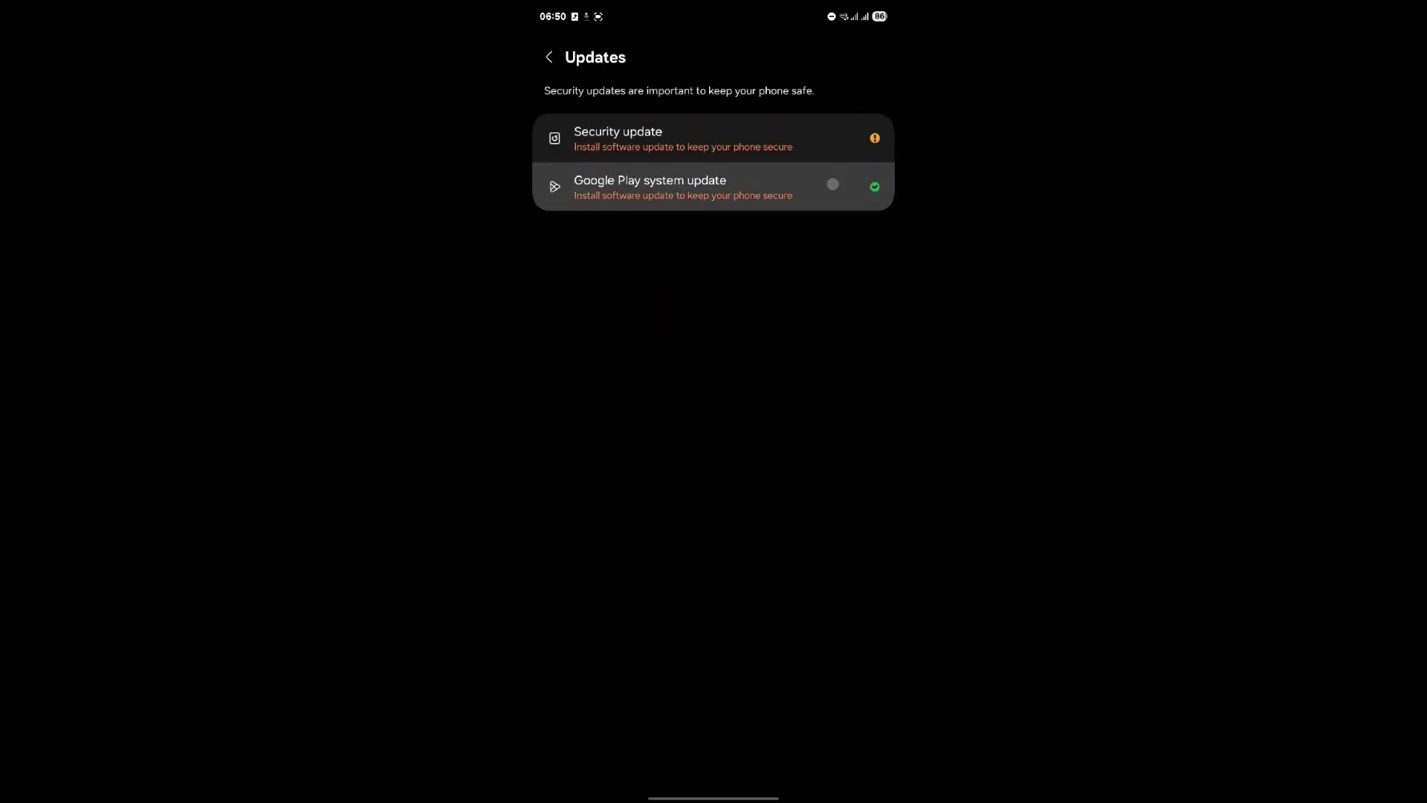
{"action": "left_click_drag", "start_coordinate": [895, 495], "coordinate": [855, 499]}
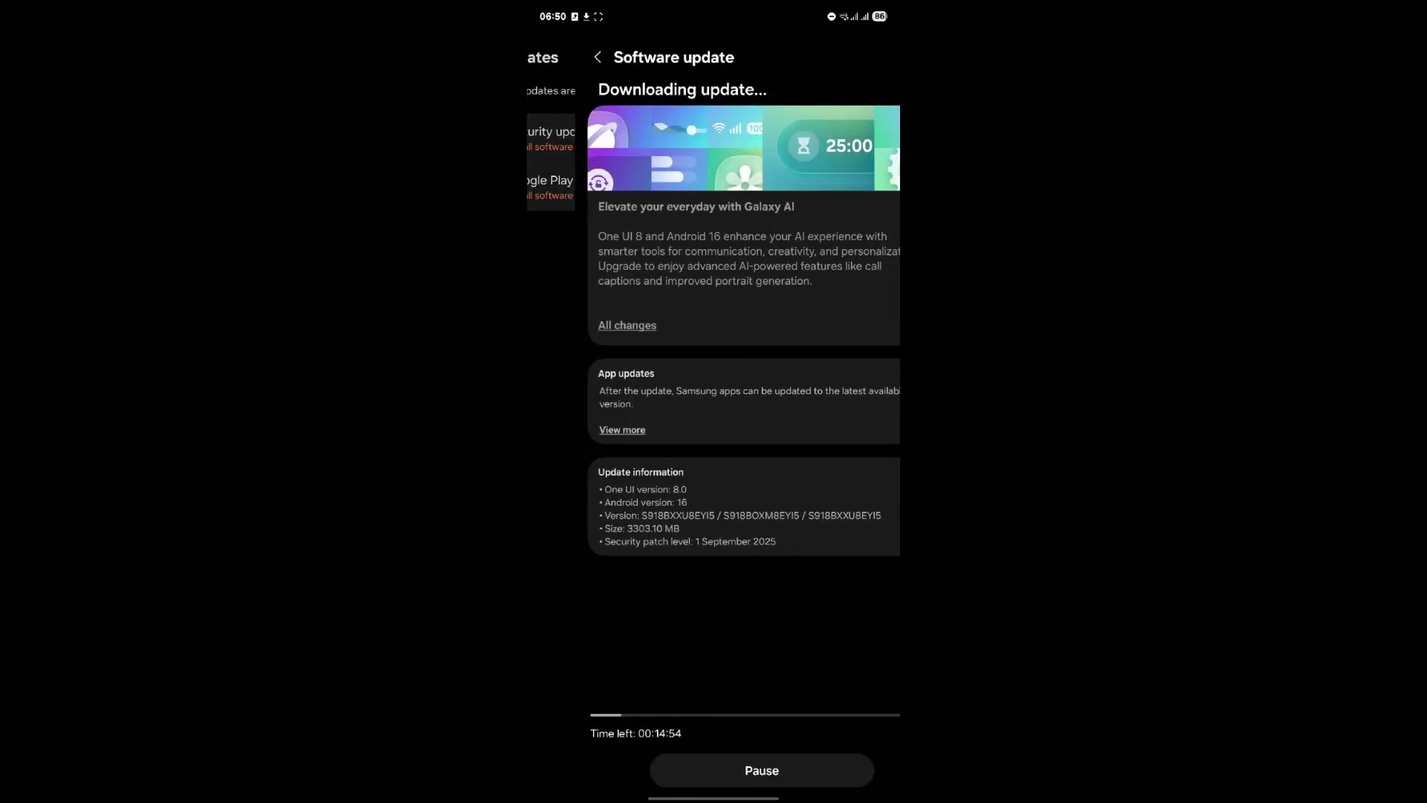
{"action": "left_click", "coordinate": [582, 326]}
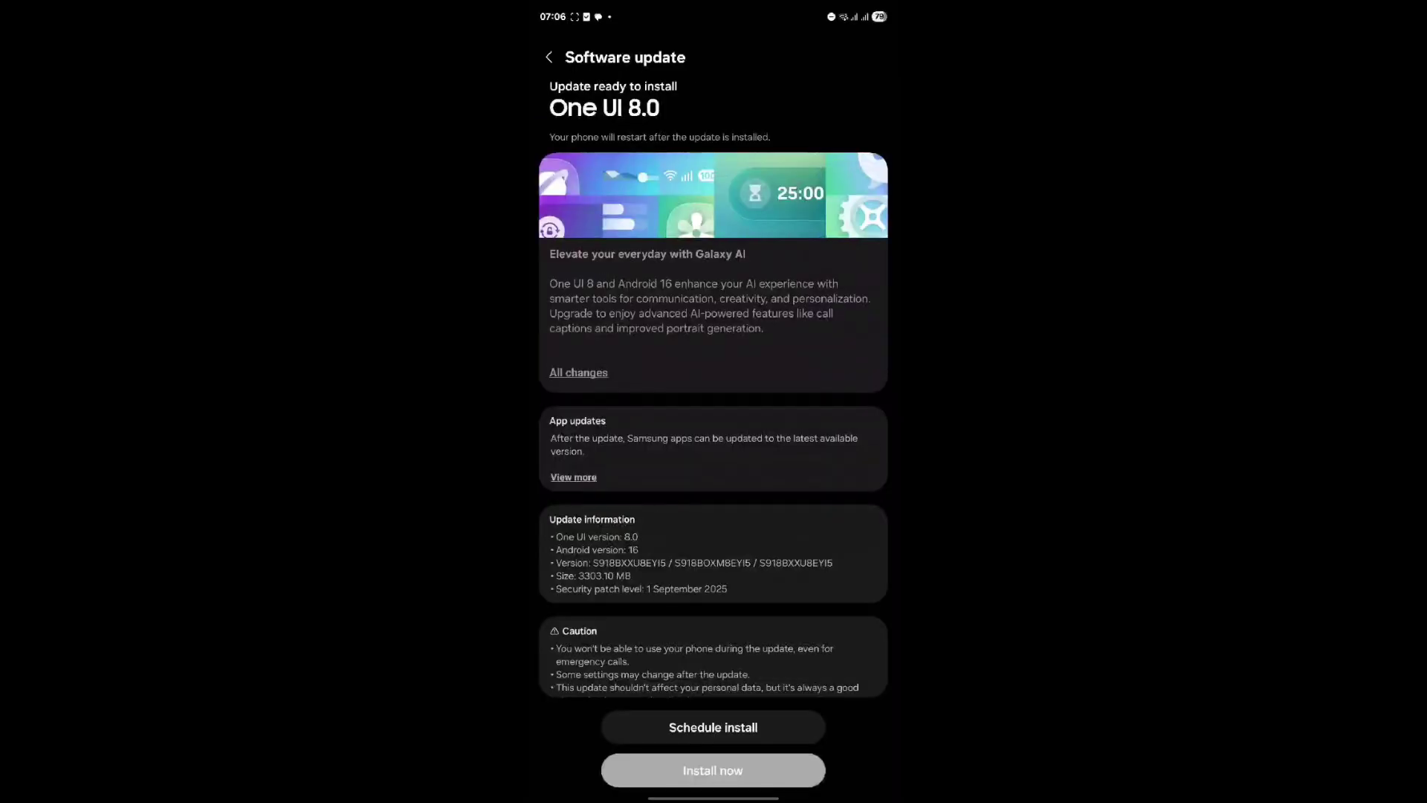
{"action": "scroll", "coordinate": [713, 402], "scroll_direction": "down", "scroll_amount": 1}
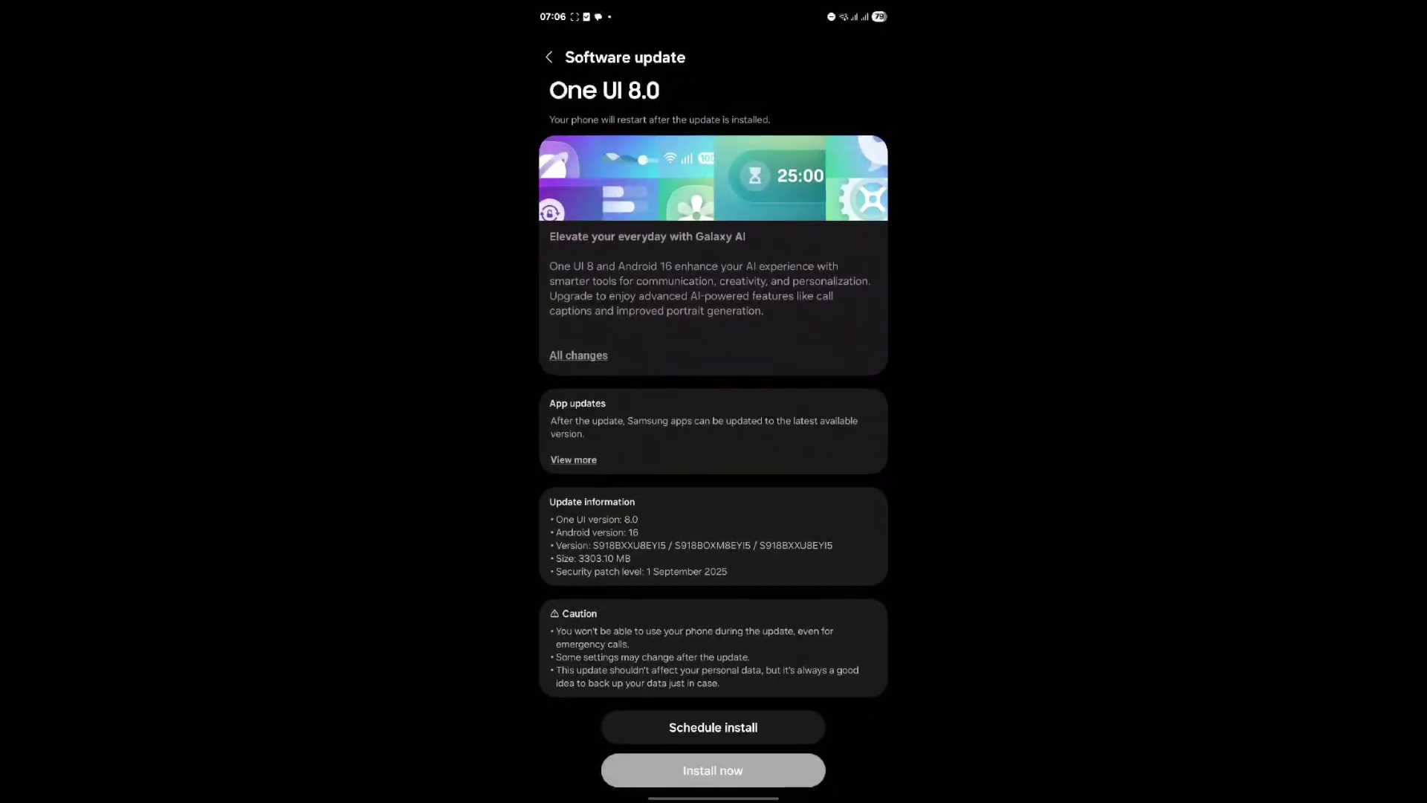
{"action": "left_click", "coordinate": [760, 772]}
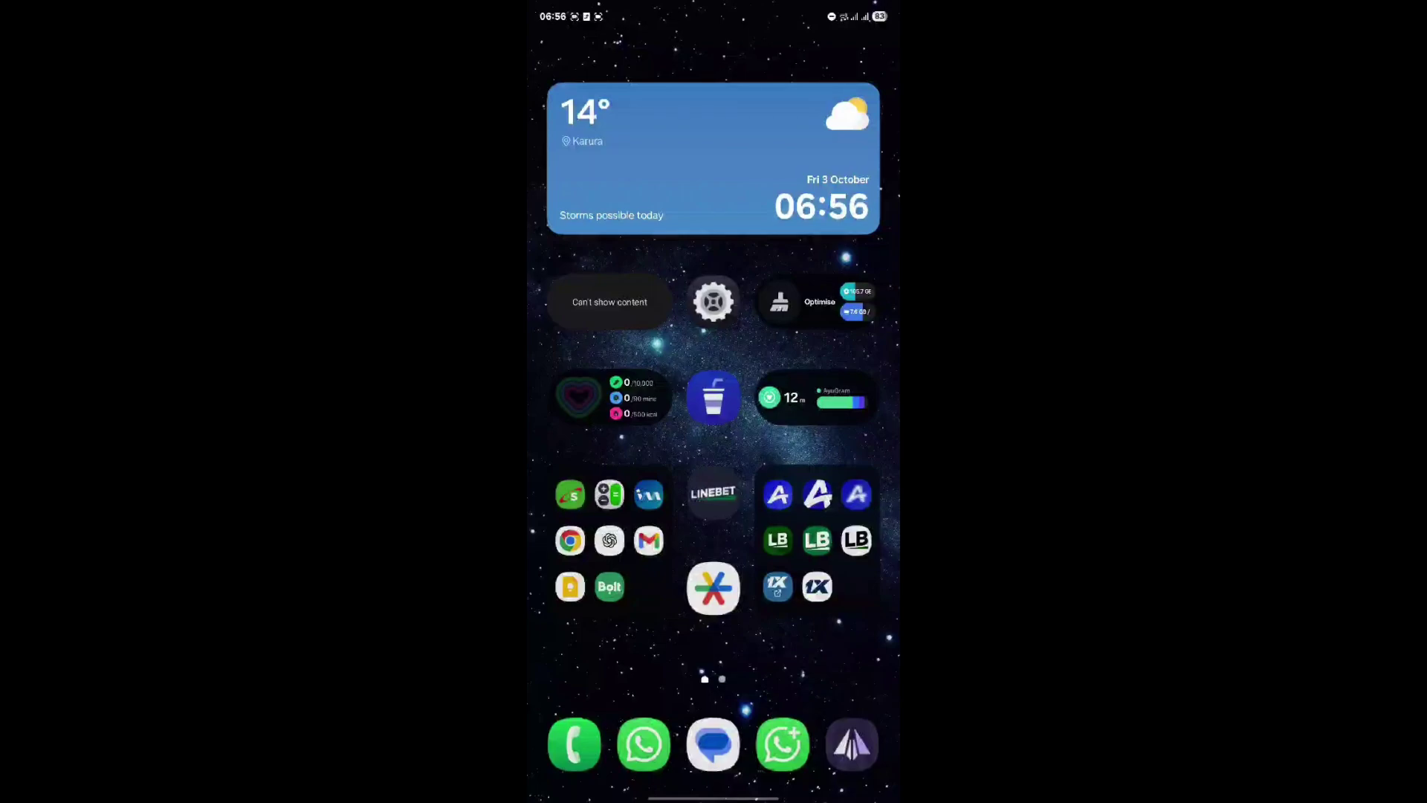
- Launch Good Lock from its folder in the app drawer
{"action": "left_click_drag", "start_coordinate": [802, 680], "coordinate": [822, 560]}
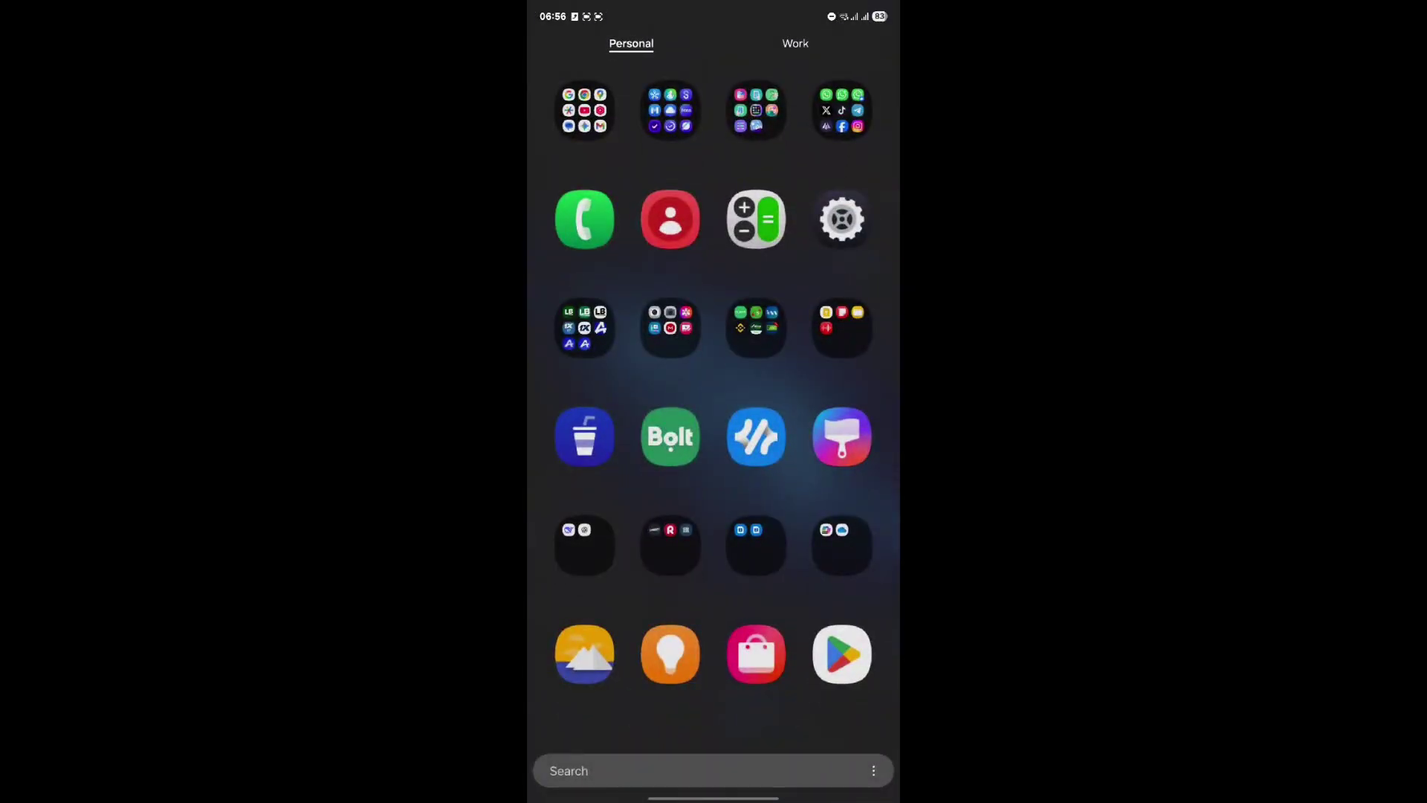
{"action": "left_click", "coordinate": [756, 110]}
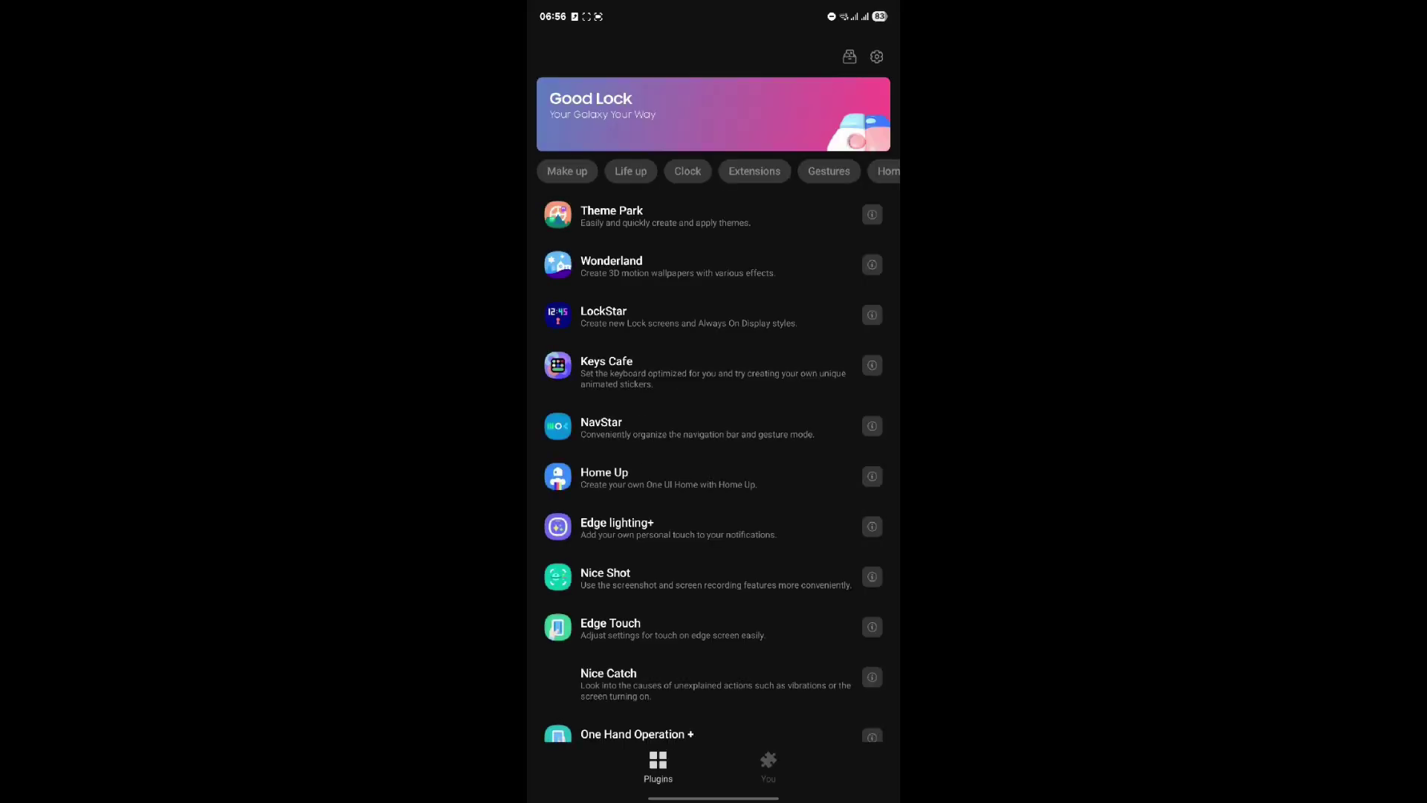
- Try twice to download the RegiStar plugin, which fails with error E014
{"action": "left_click_drag", "start_coordinate": [796, 665], "coordinate": [834, 519]}
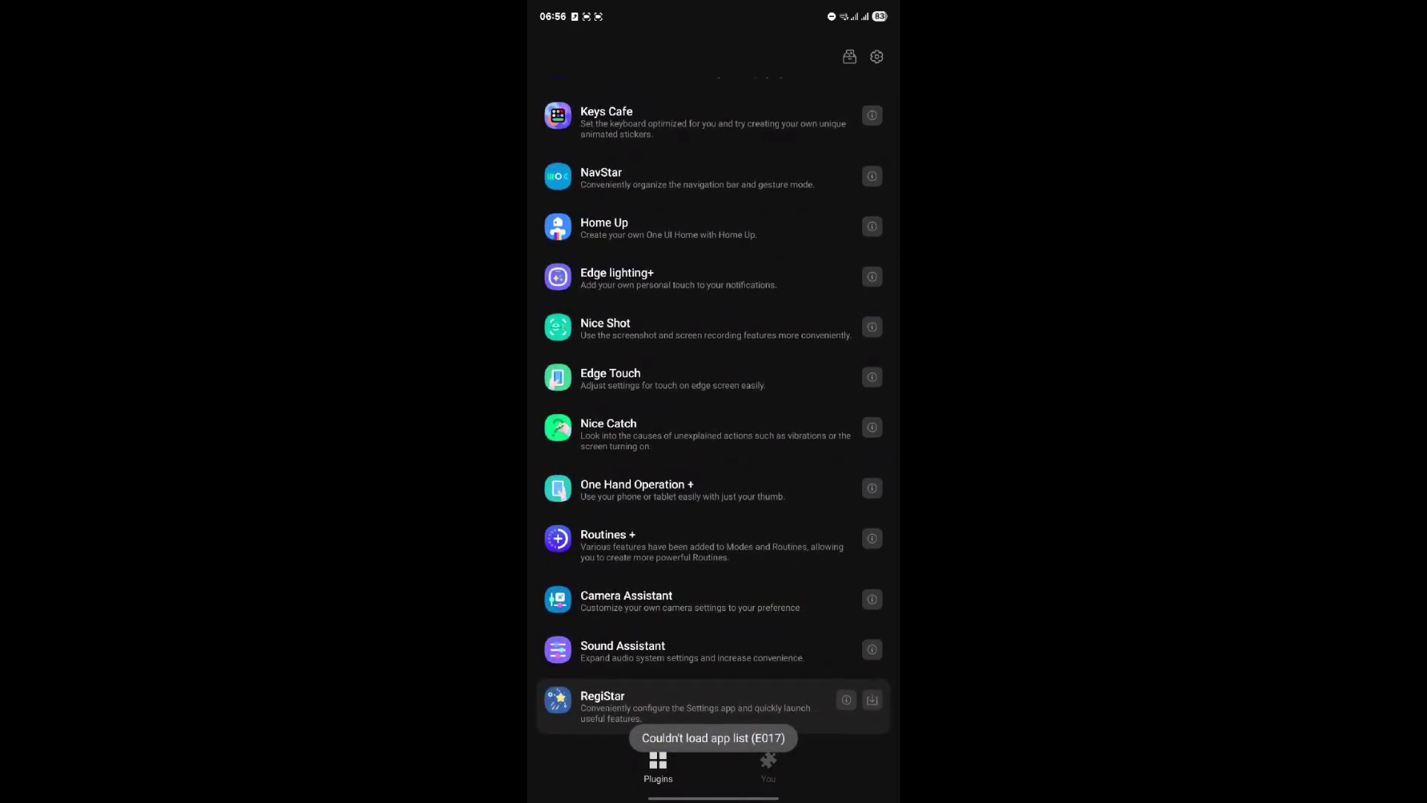
{"action": "left_click_drag", "start_coordinate": [798, 642], "coordinate": [833, 543]}
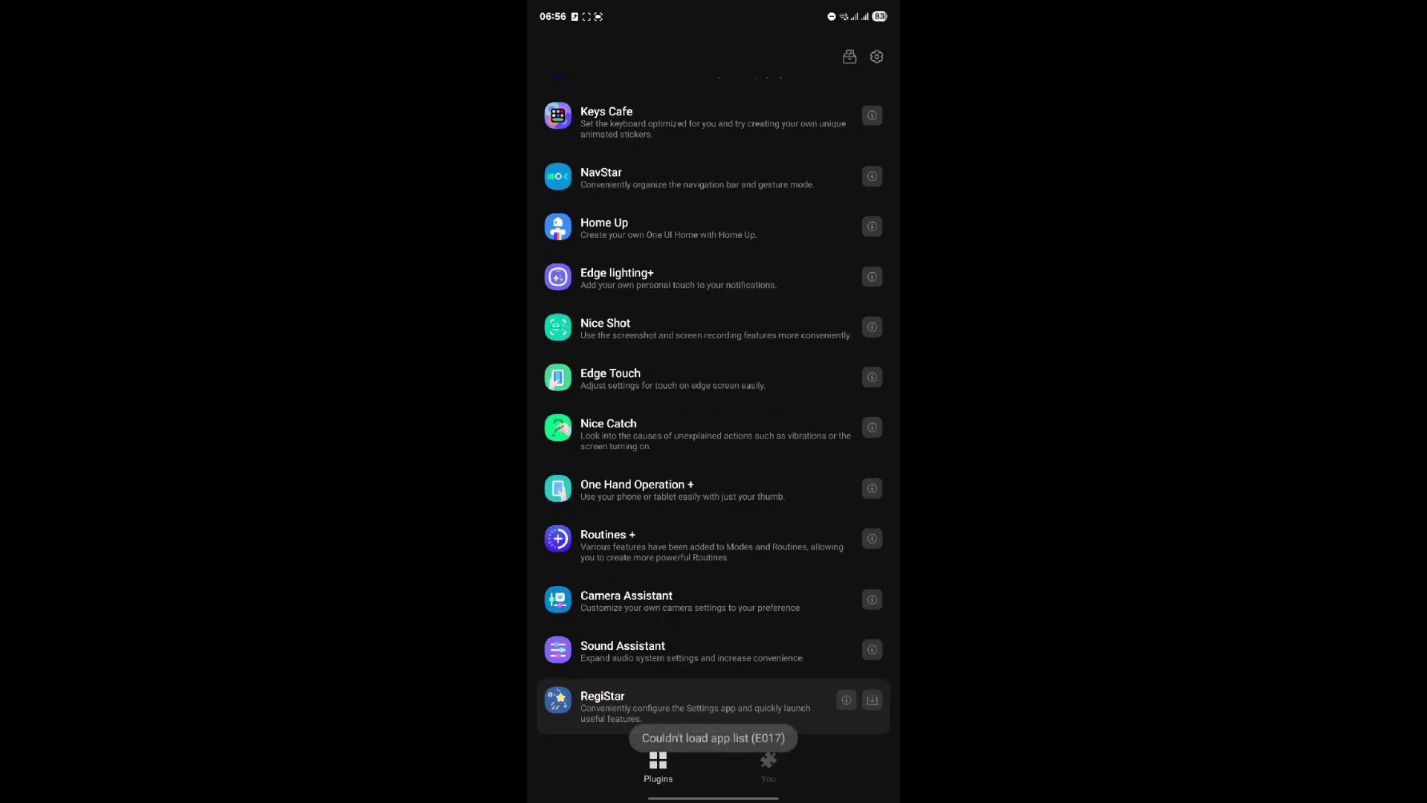
{"action": "left_click", "coordinate": [871, 699]}
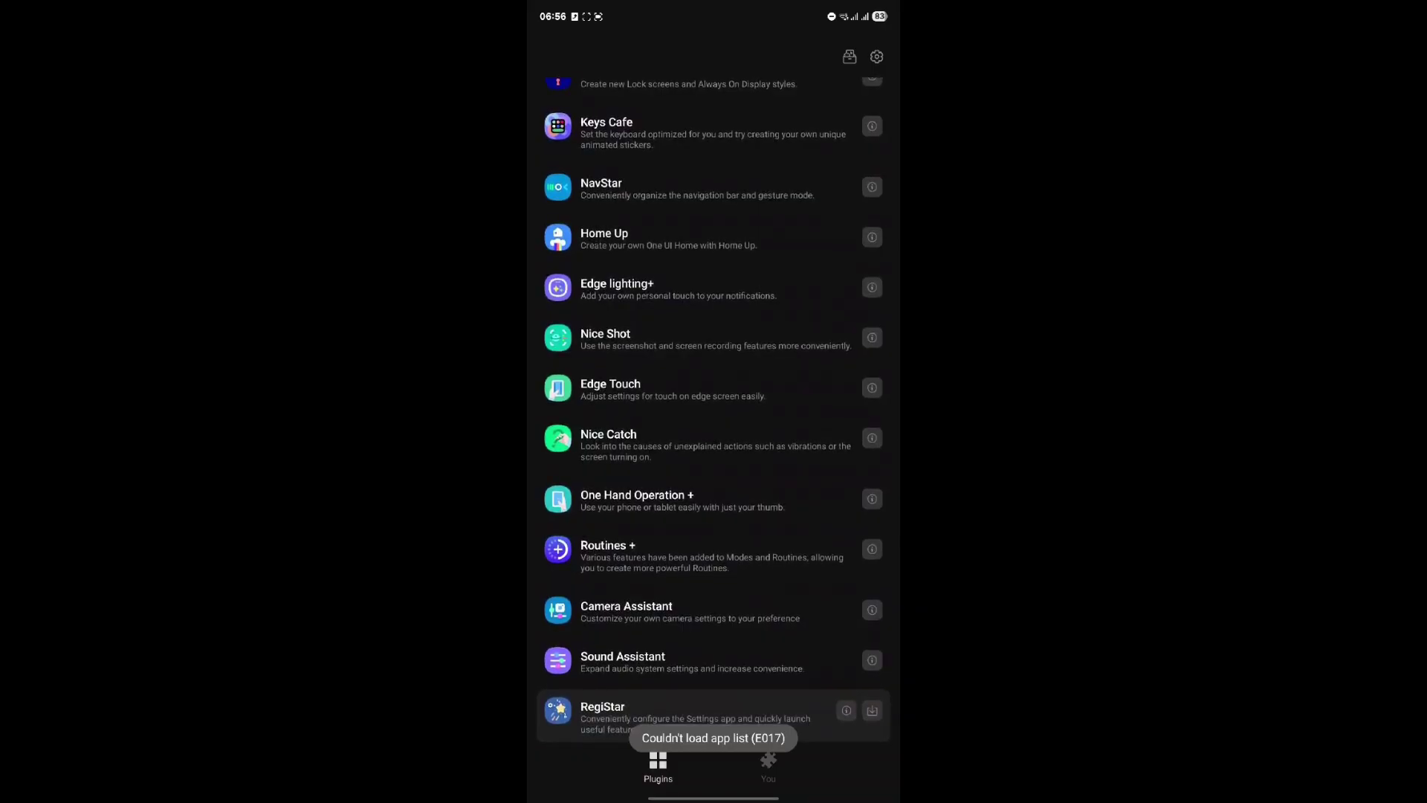
{"action": "left_click", "coordinate": [872, 710]}
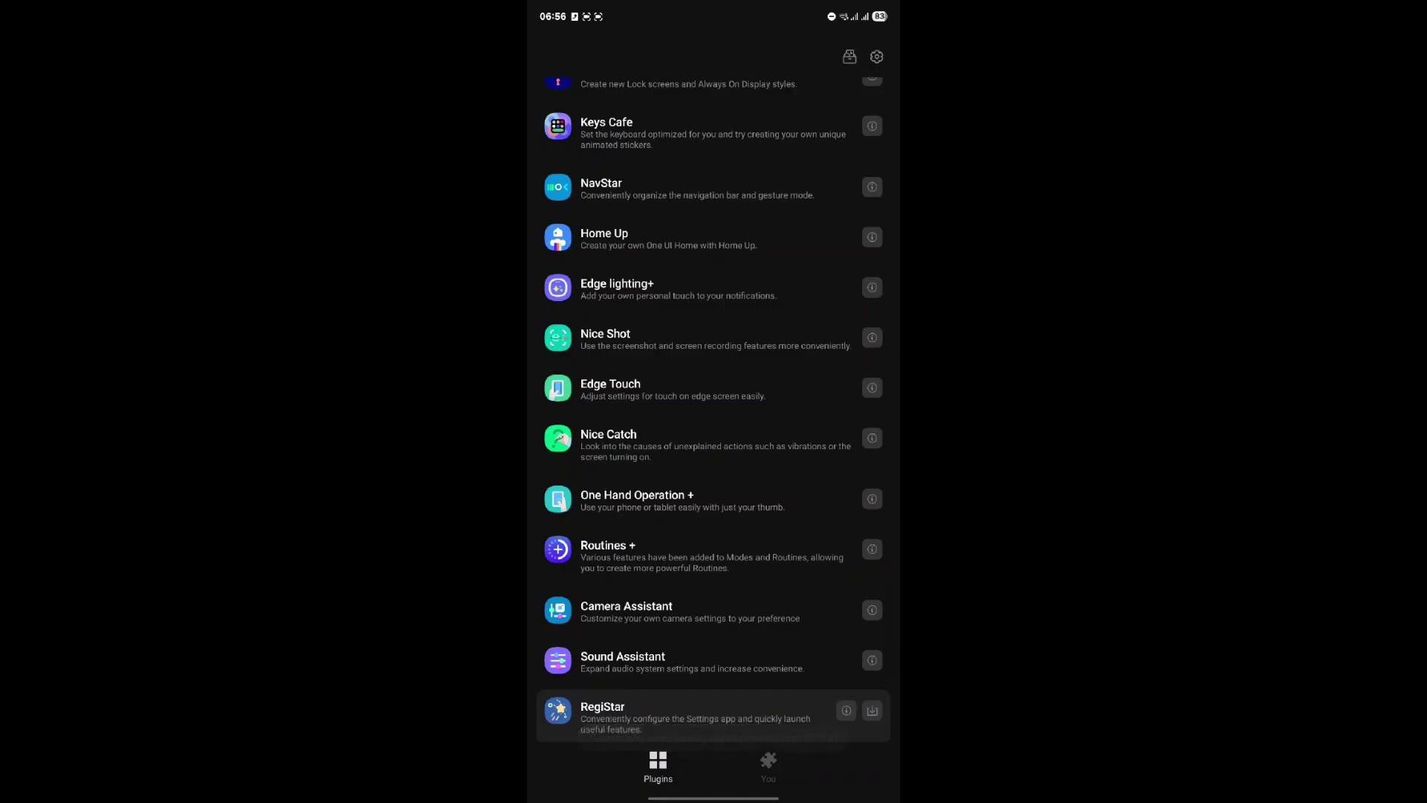
{"action": "left_click_drag", "start_coordinate": [796, 675], "coordinate": [827, 595]}
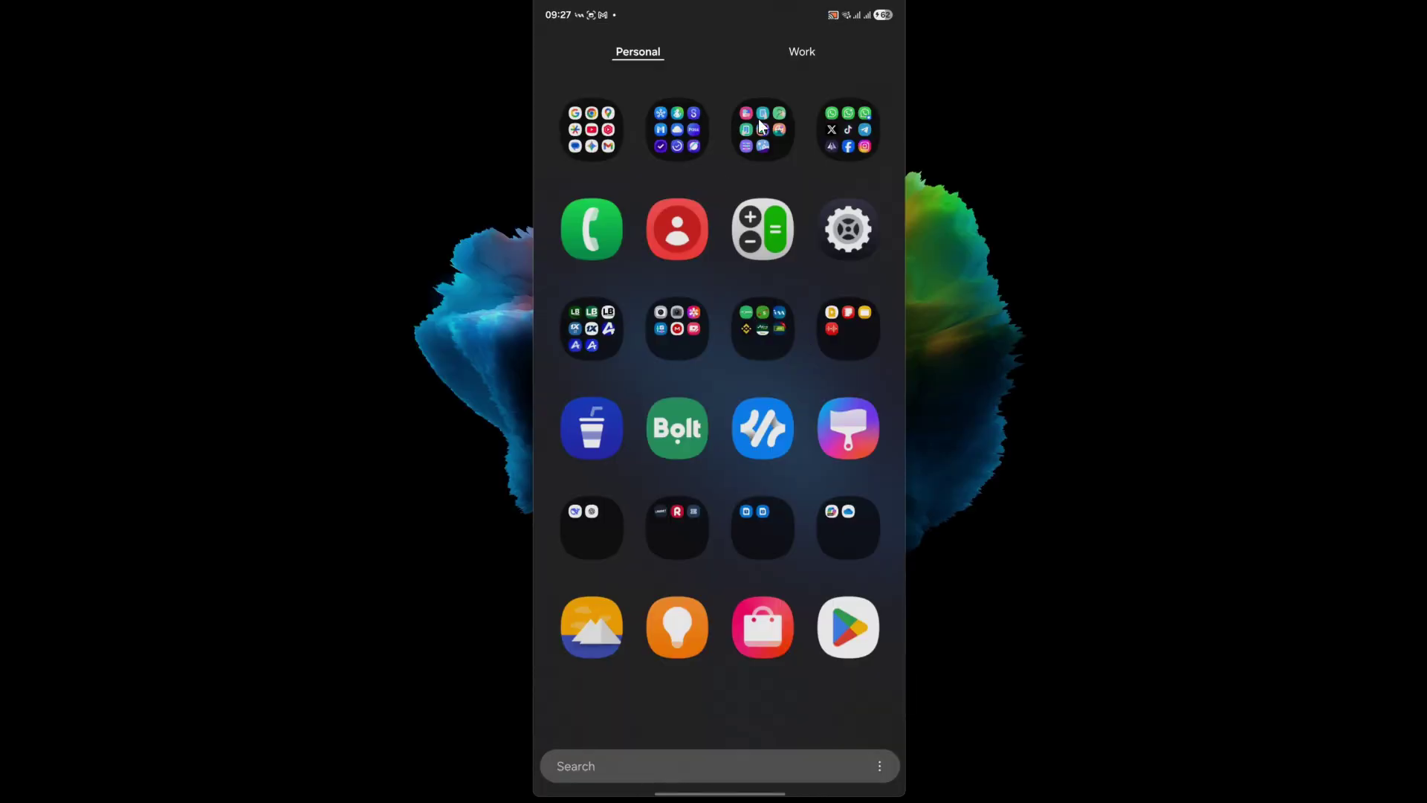
- Reopen Good Lock and retry installing the RegiStar plugin
{"action": "left_click", "coordinate": [783, 148]}
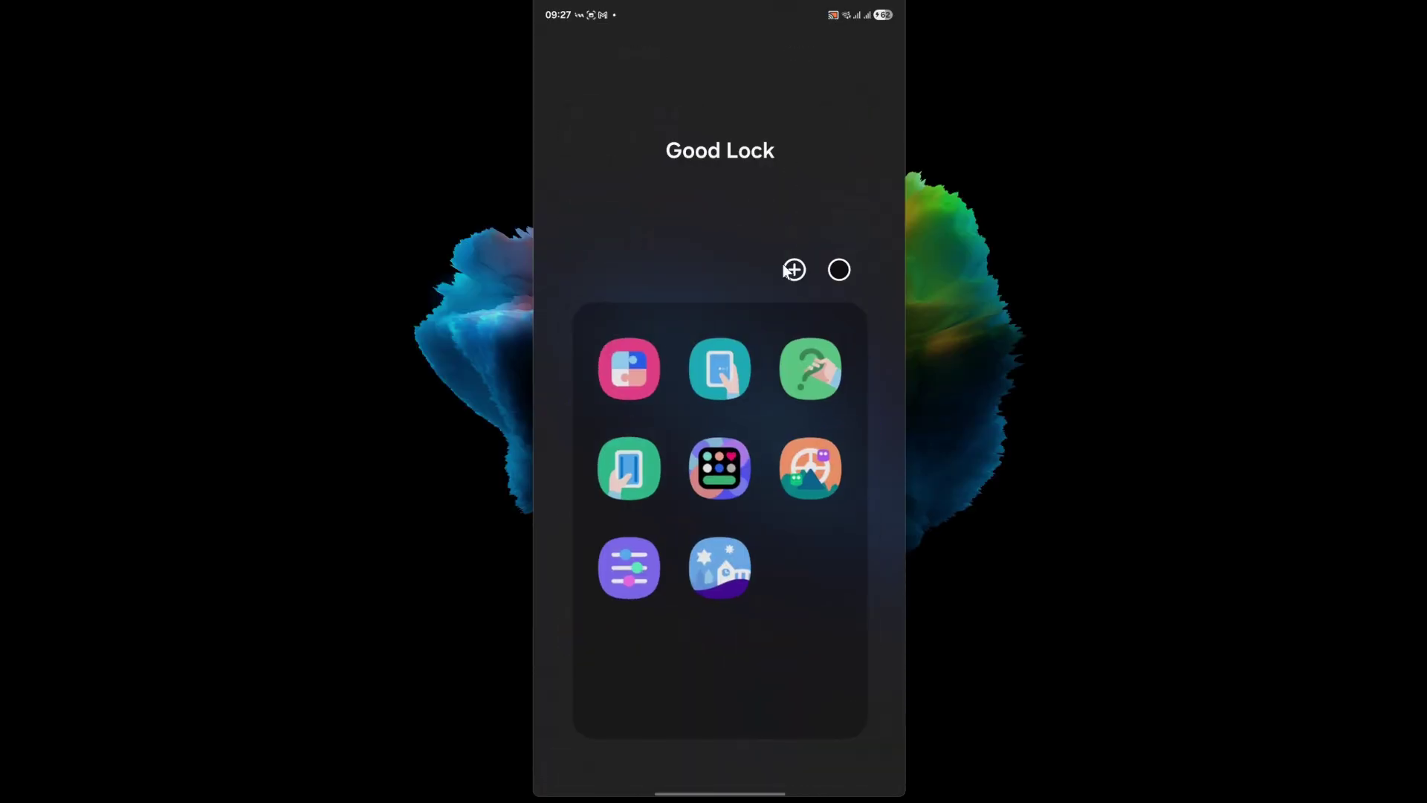
{"action": "left_click", "coordinate": [636, 367]}
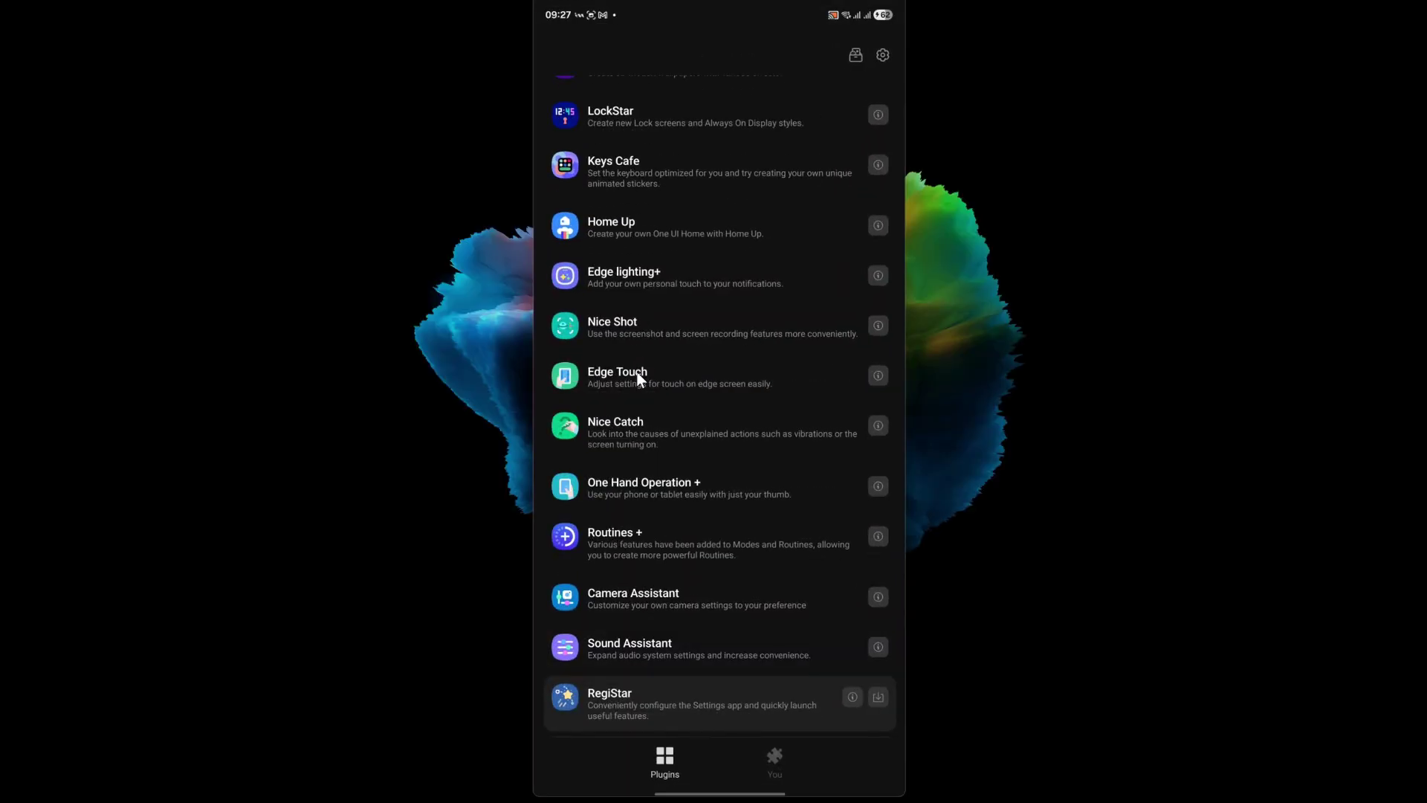
{"action": "scroll", "coordinate": [694, 573], "scroll_direction": "down", "scroll_amount": 1}
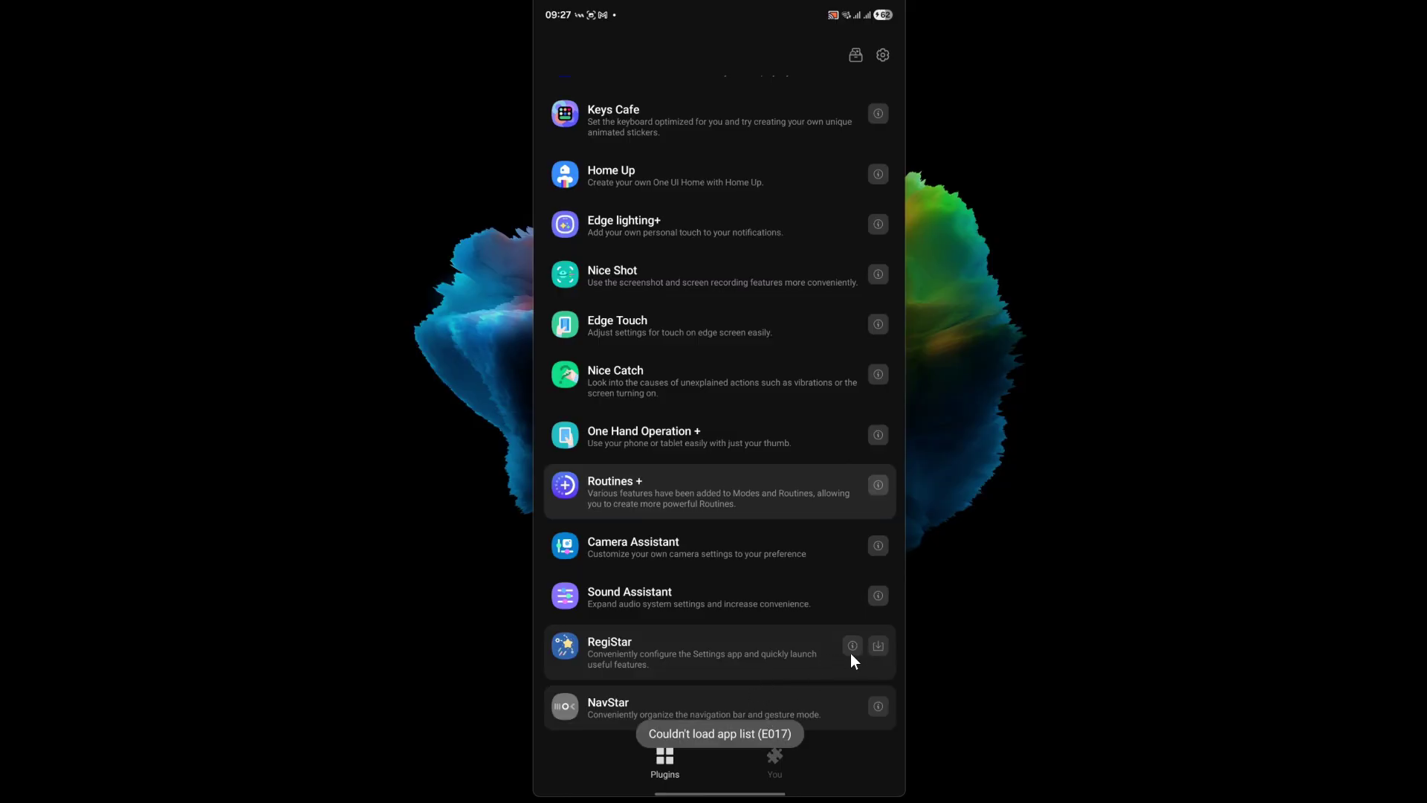
{"action": "left_click", "coordinate": [878, 645]}
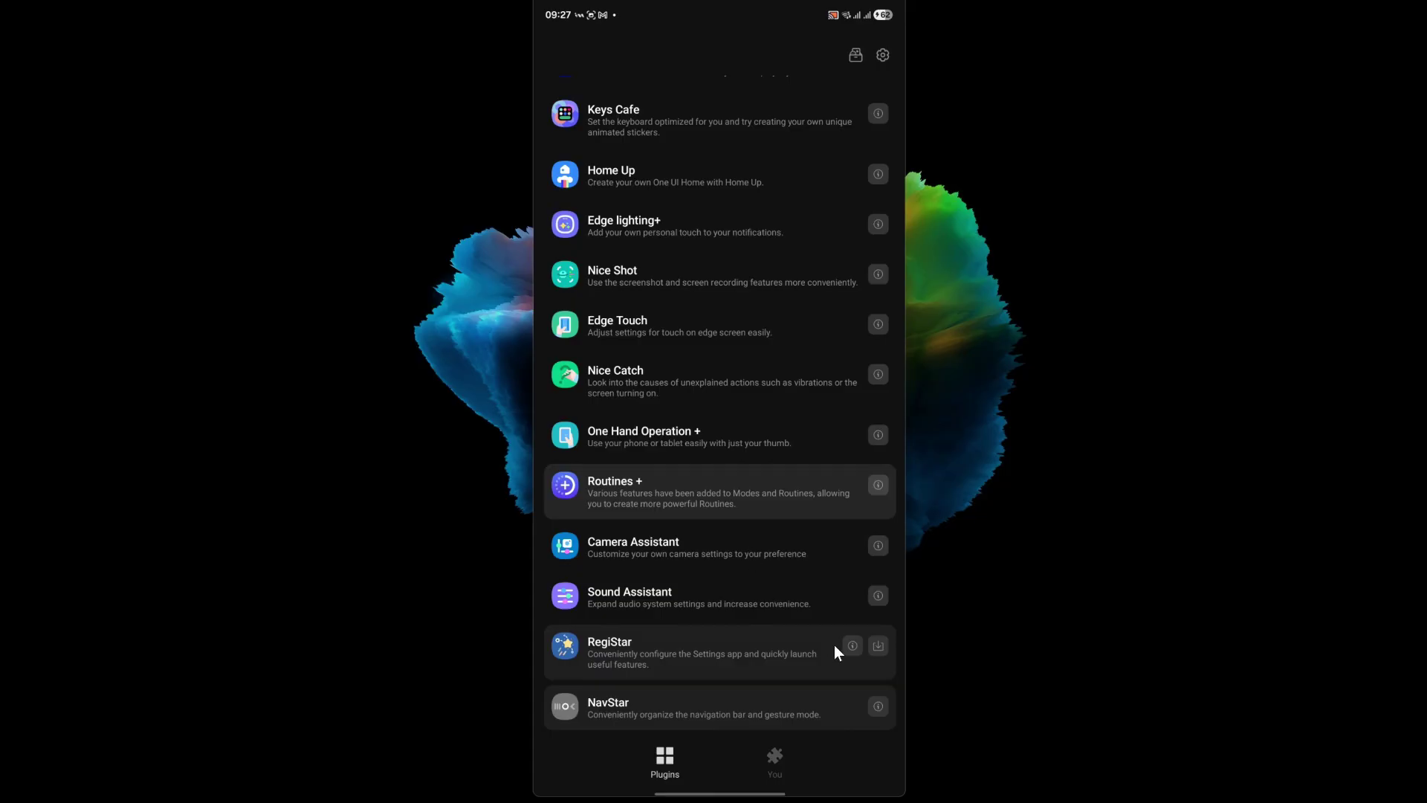
{"action": "left_click", "coordinate": [877, 646]}
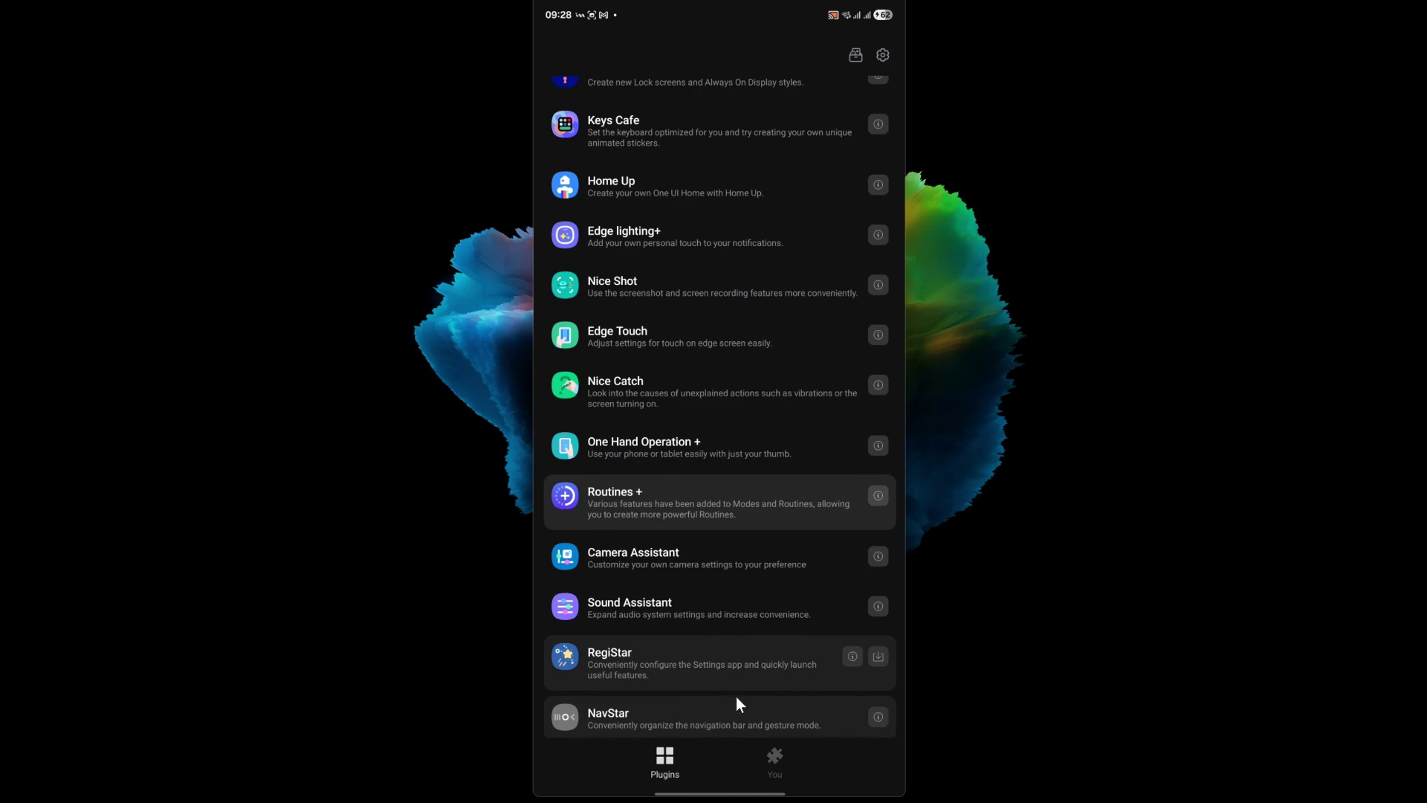
- Scroll the plugin list, then leave Good Lock for the home screen
{"action": "scroll", "coordinate": [736, 697], "scroll_direction": "up", "scroll_amount": 3}
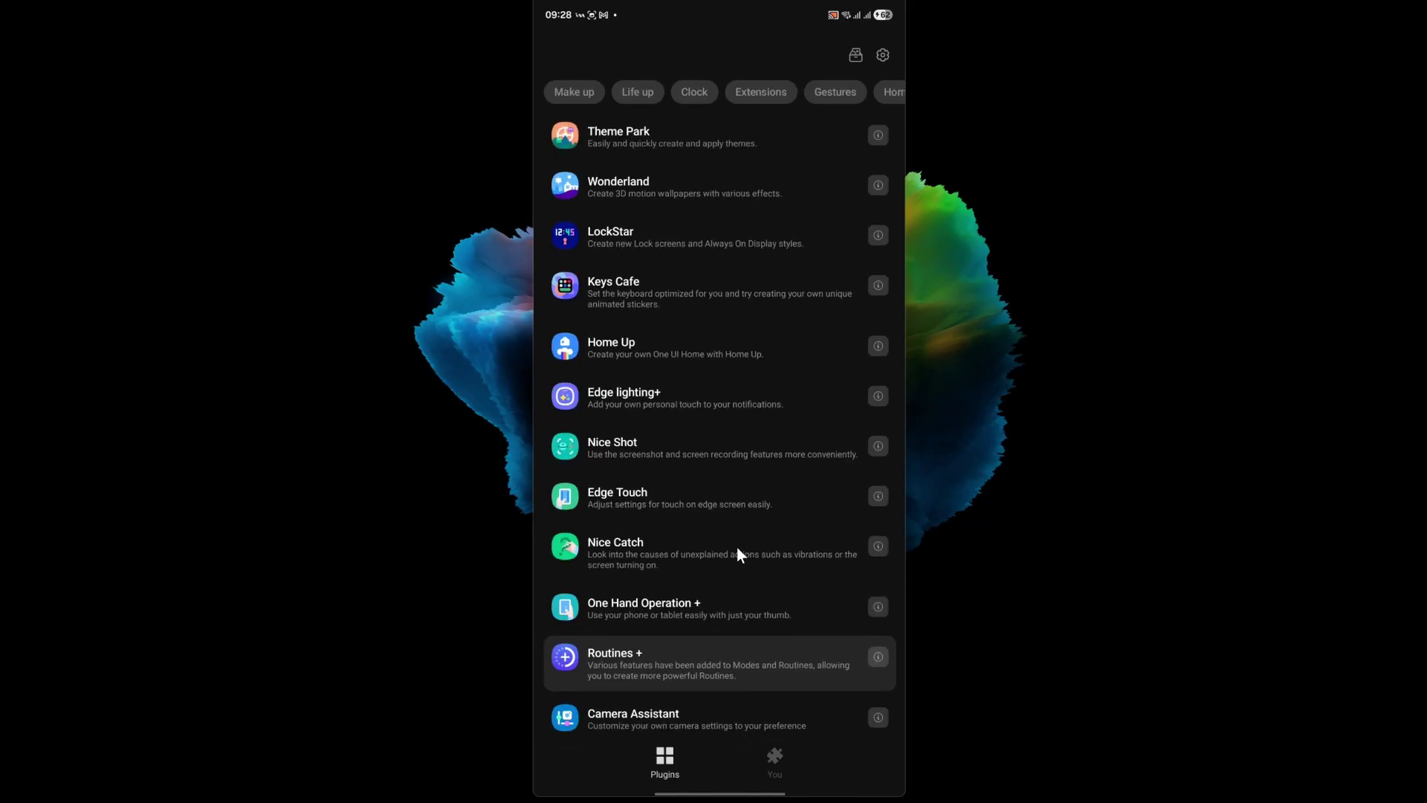
{"action": "scroll", "coordinate": [738, 549], "scroll_direction": "down", "scroll_amount": 2}
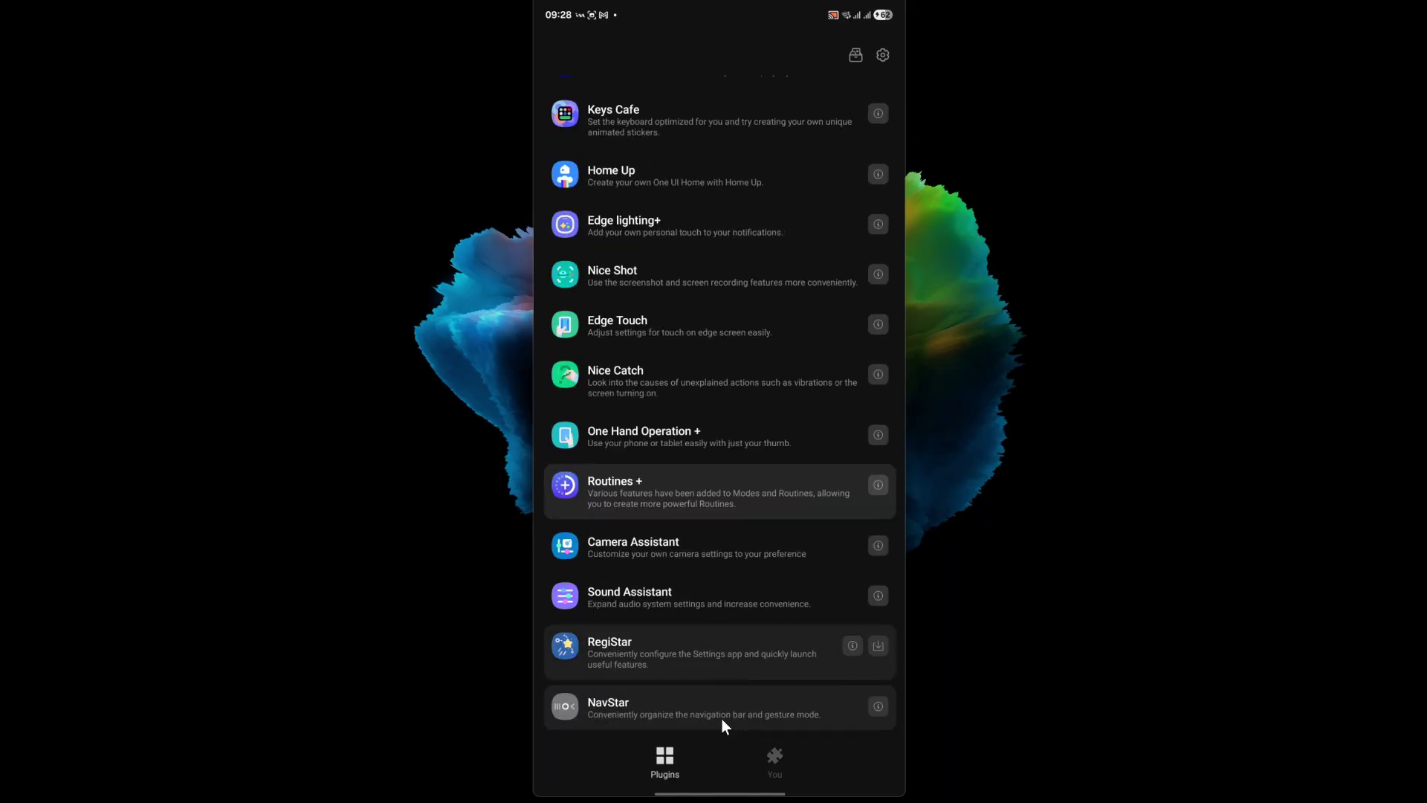
{"action": "scroll", "coordinate": [764, 681], "scroll_direction": "up", "scroll_amount": 5}
{"action": "right_click", "coordinate": [764, 681]}
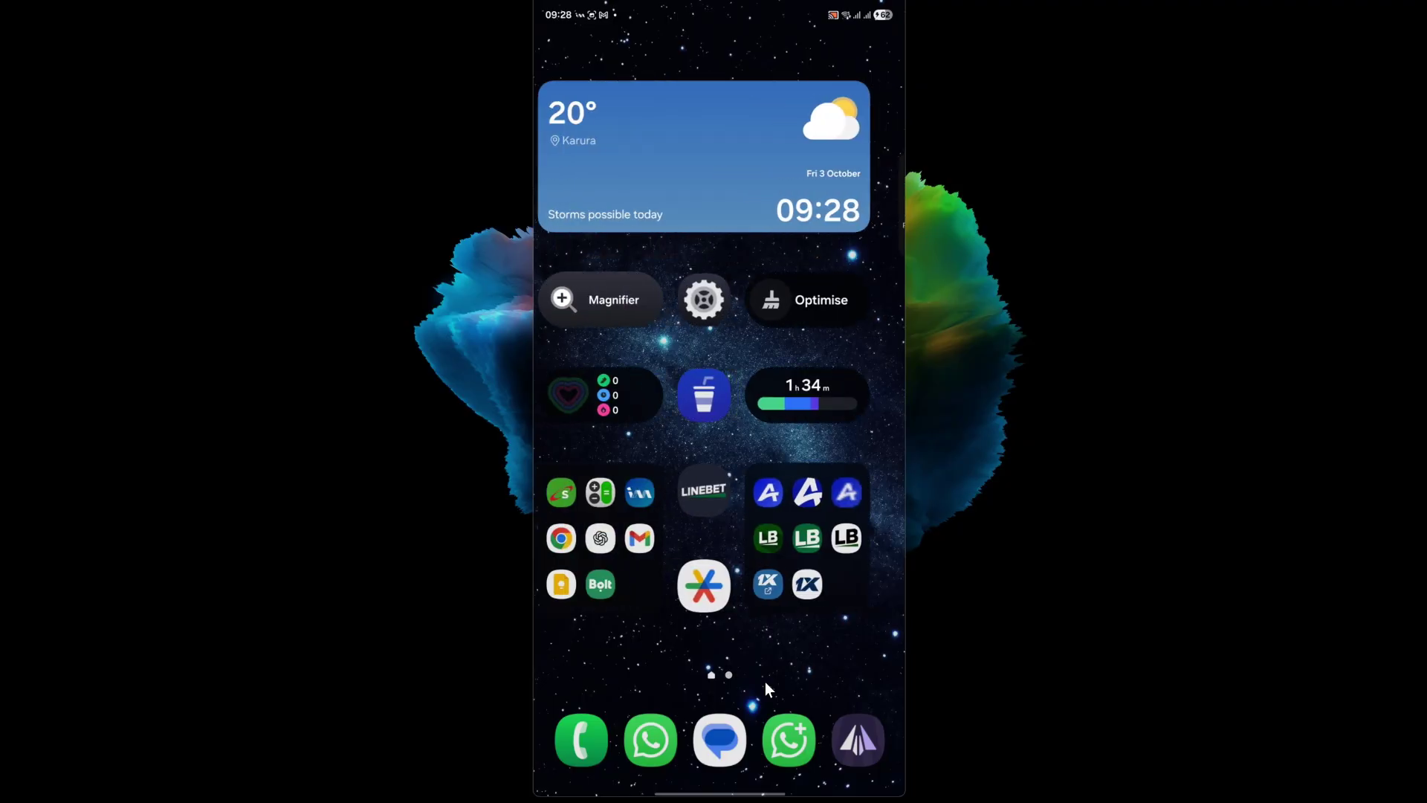
- Open Developer options from the bottom of the main Settings list
{"action": "left_click", "coordinate": [711, 298]}
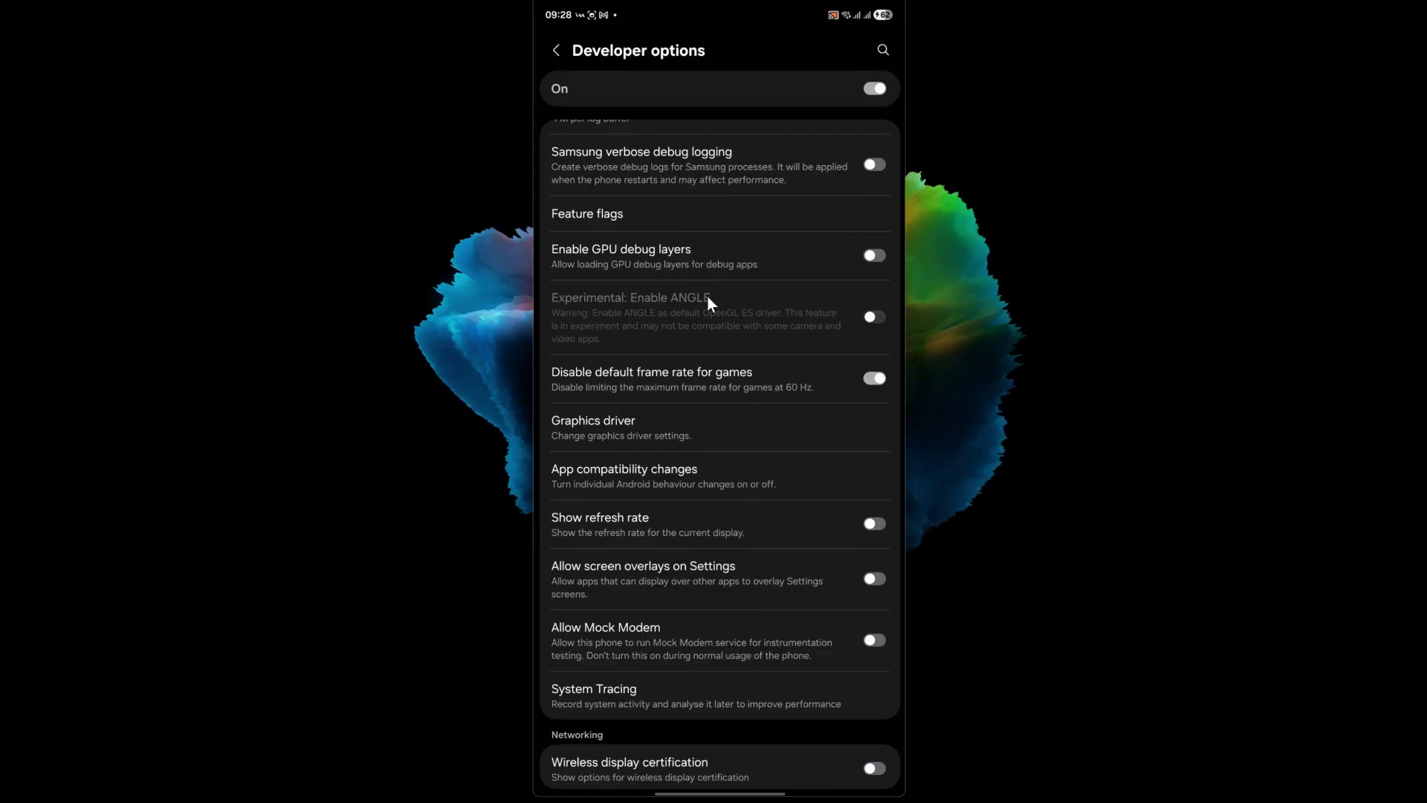
{"action": "left_click", "coordinate": [550, 53]}
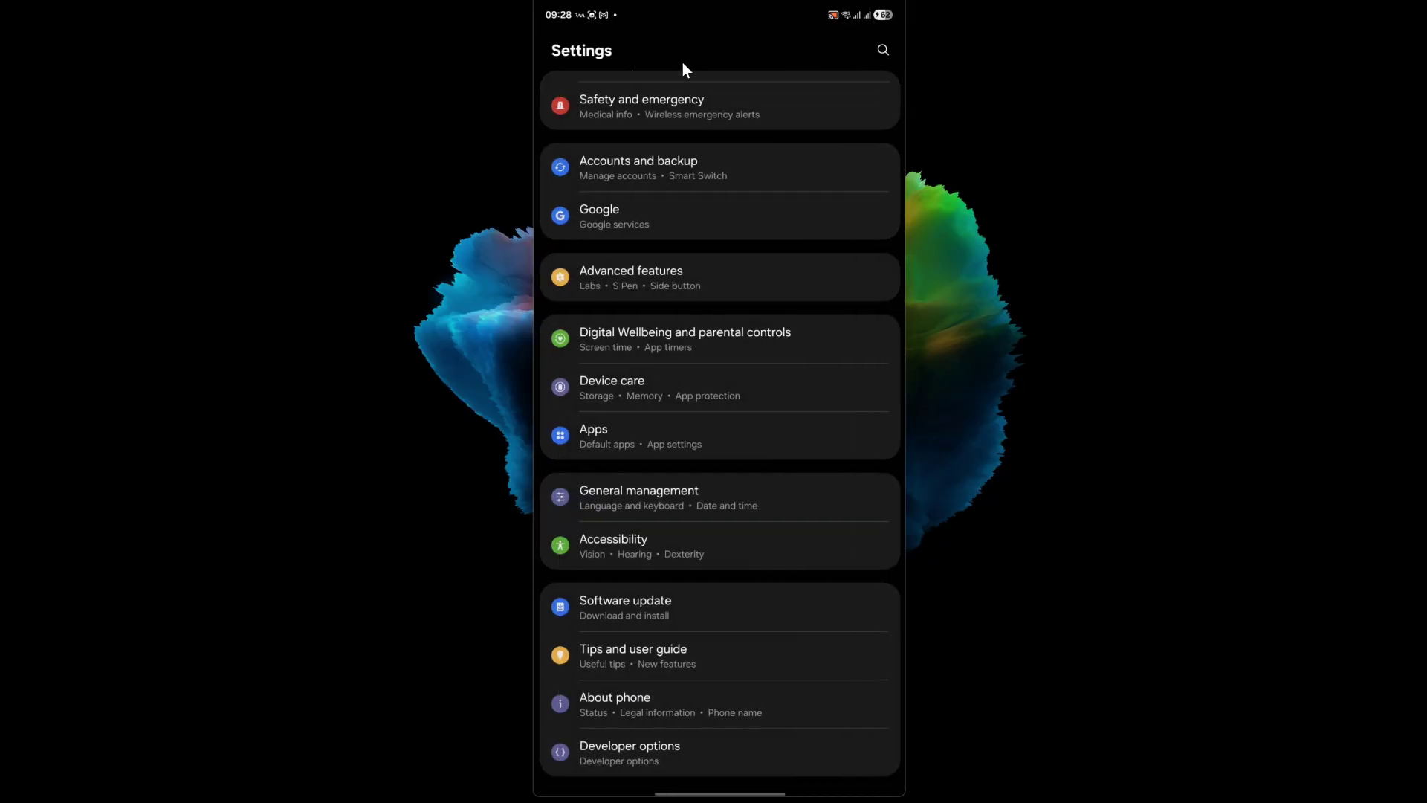
{"action": "scroll", "coordinate": [725, 709], "scroll_direction": "down", "scroll_amount": 2}
{"action": "left_click", "coordinate": [659, 752]}
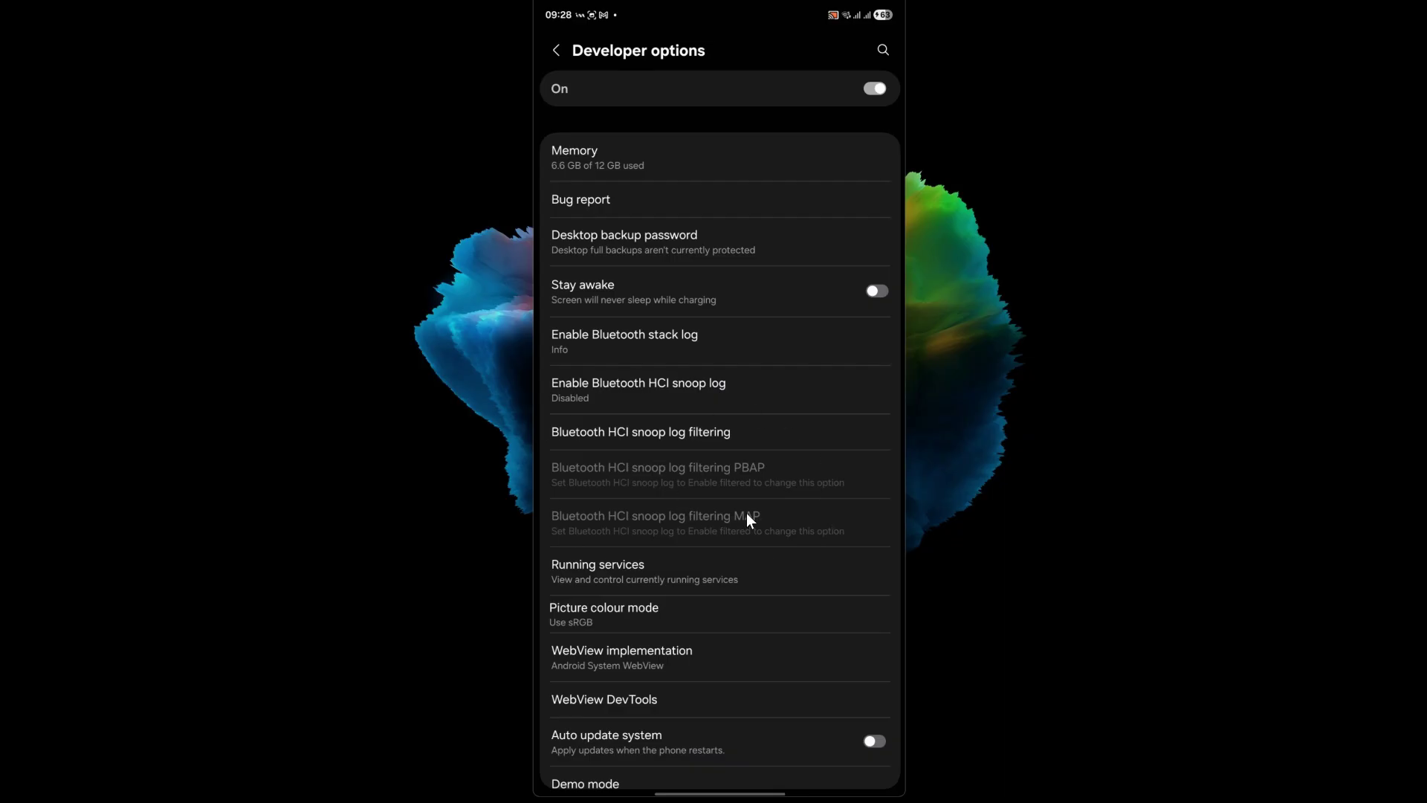
- Scroll through all Developer options settings, from rendering and media to apps and windows
{"action": "scroll", "coordinate": [746, 512], "scroll_direction": "down", "scroll_amount": 1}
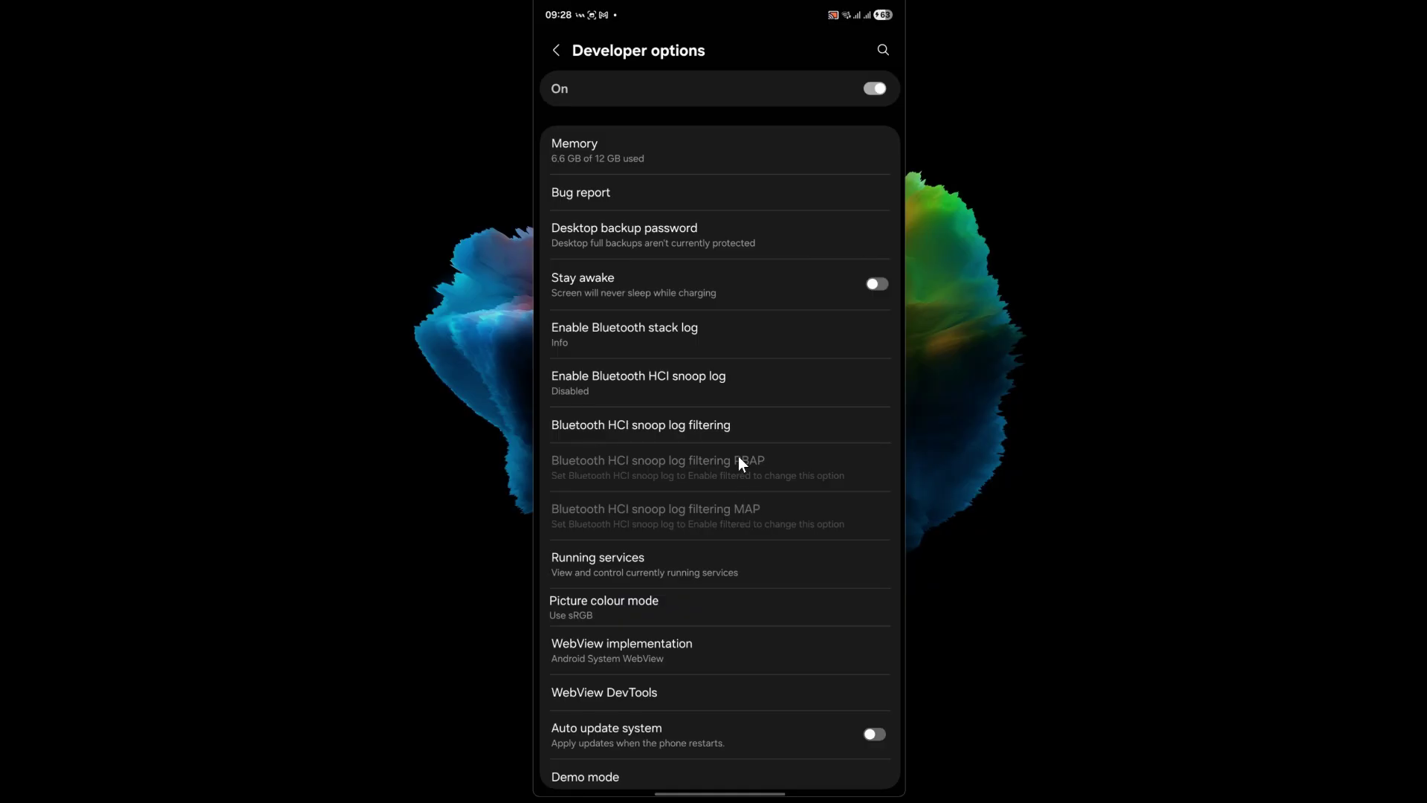
{"action": "scroll", "coordinate": [738, 455], "scroll_direction": "down", "scroll_amount": 5}
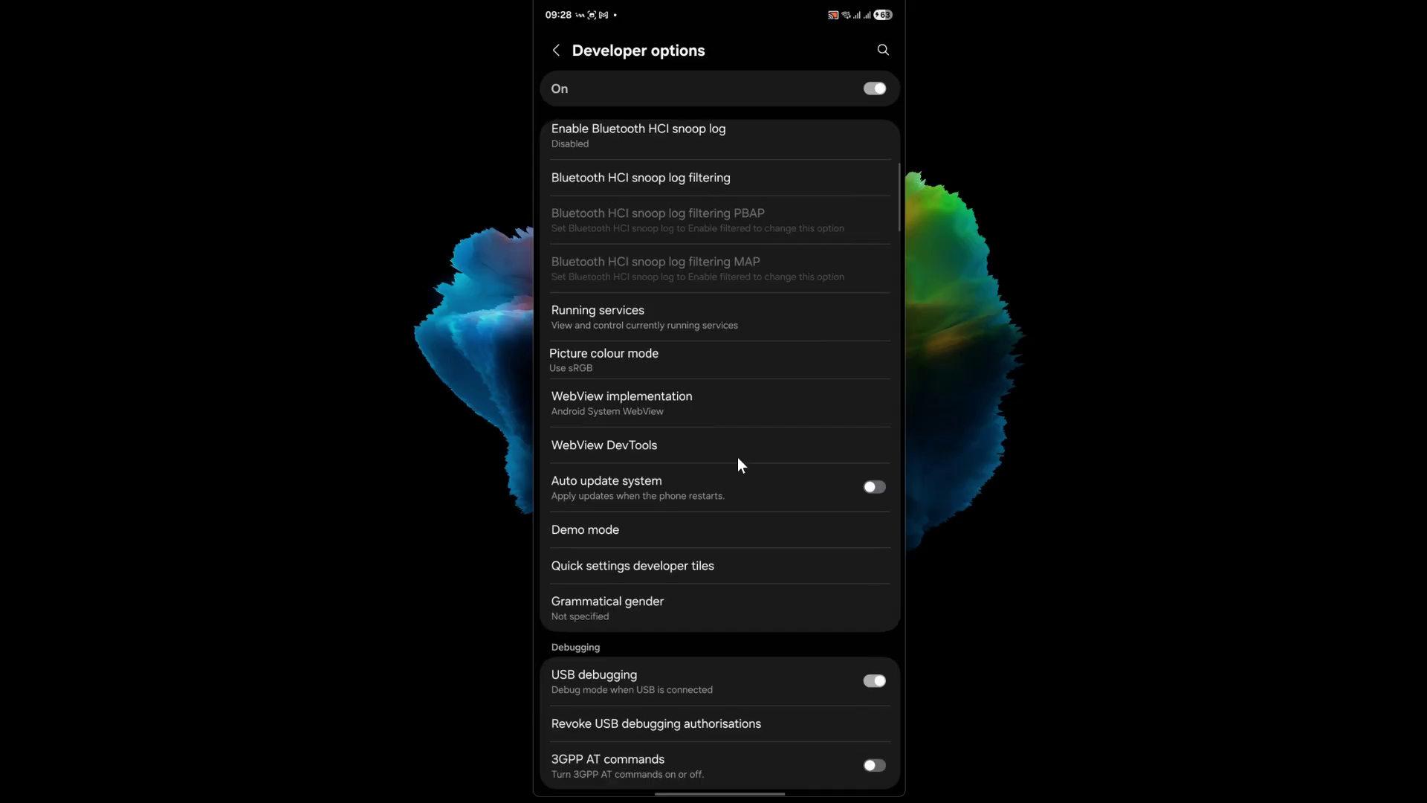
{"action": "scroll", "coordinate": [738, 459], "scroll_direction": "down", "scroll_amount": 5}
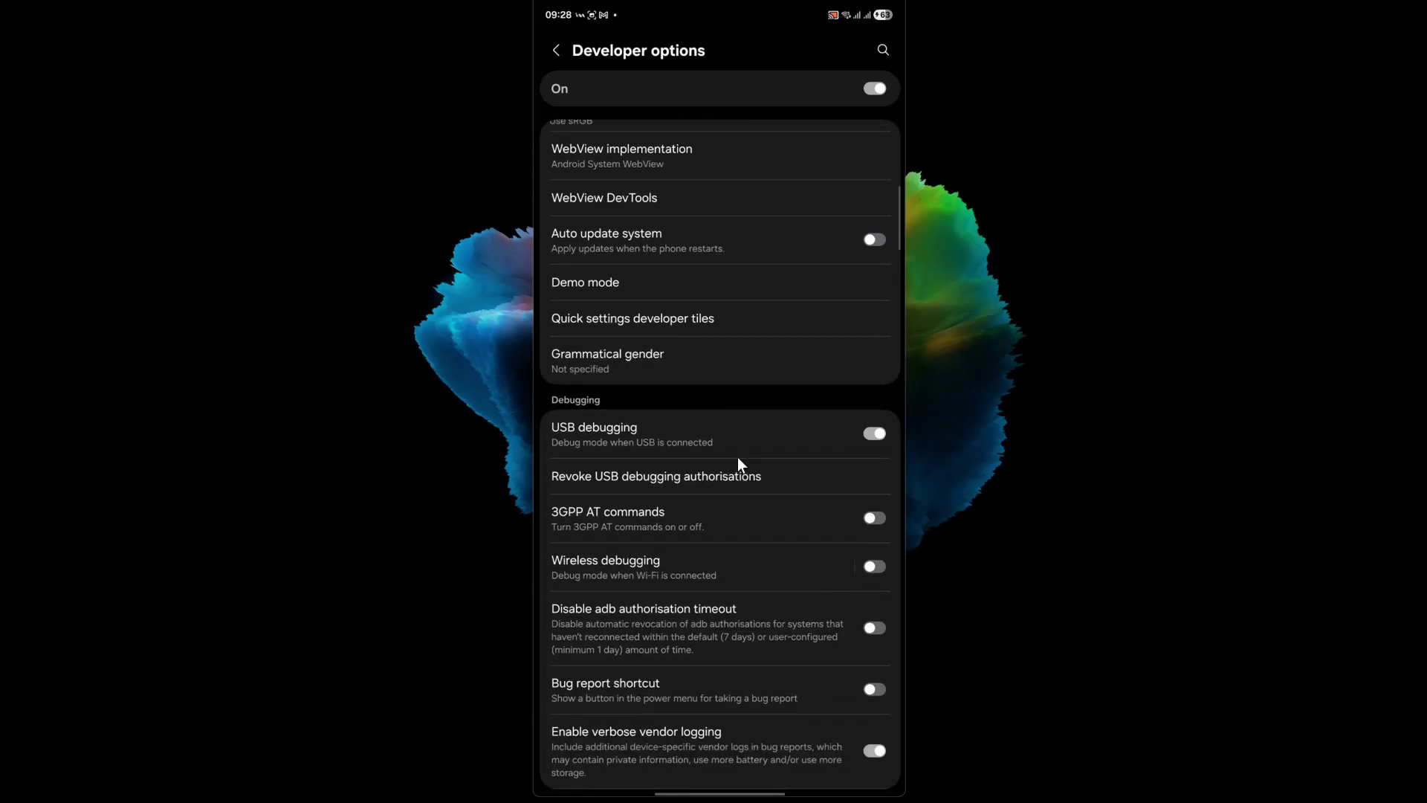
{"action": "scroll", "coordinate": [738, 458], "scroll_direction": "down", "scroll_amount": 9}
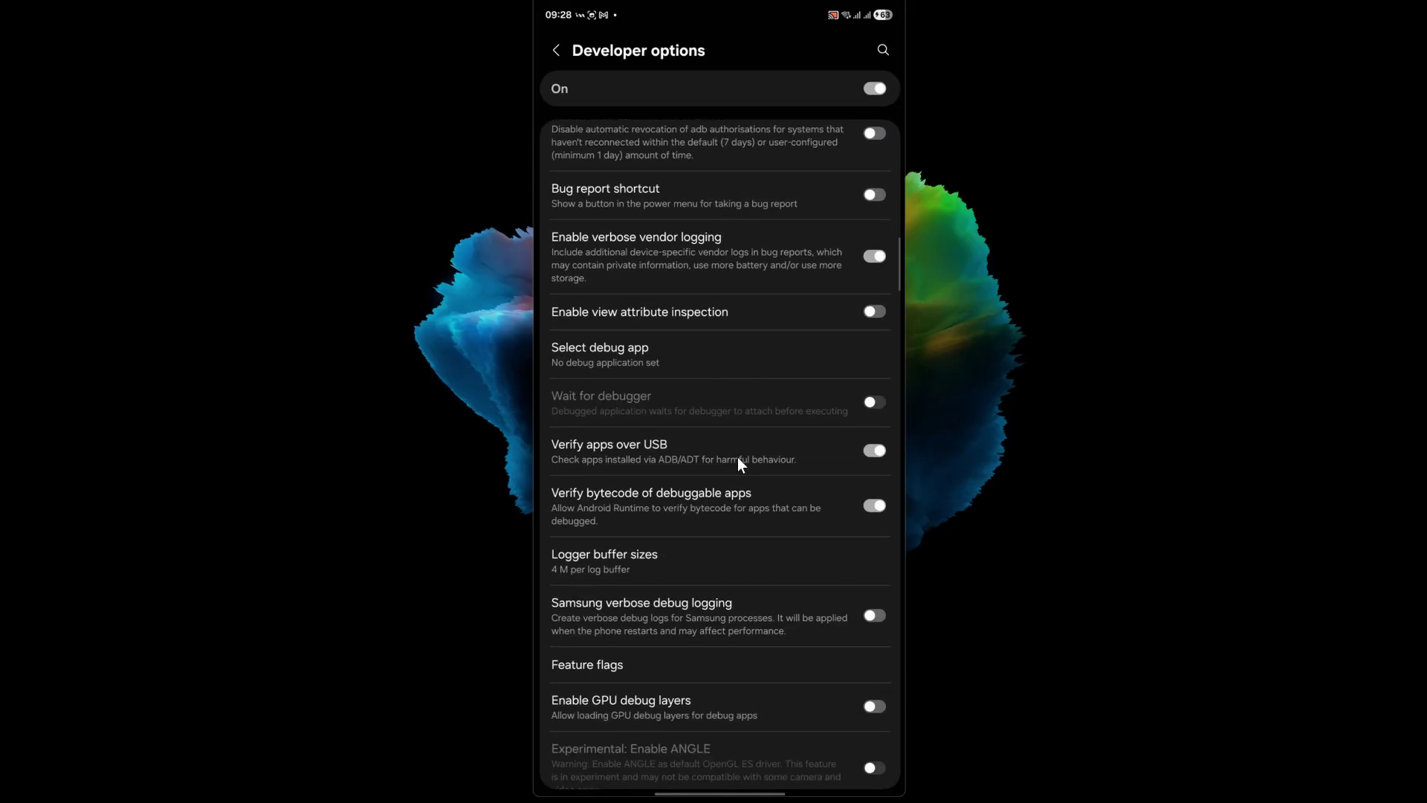
{"action": "scroll", "coordinate": [737, 459], "scroll_direction": "down", "scroll_amount": 8}
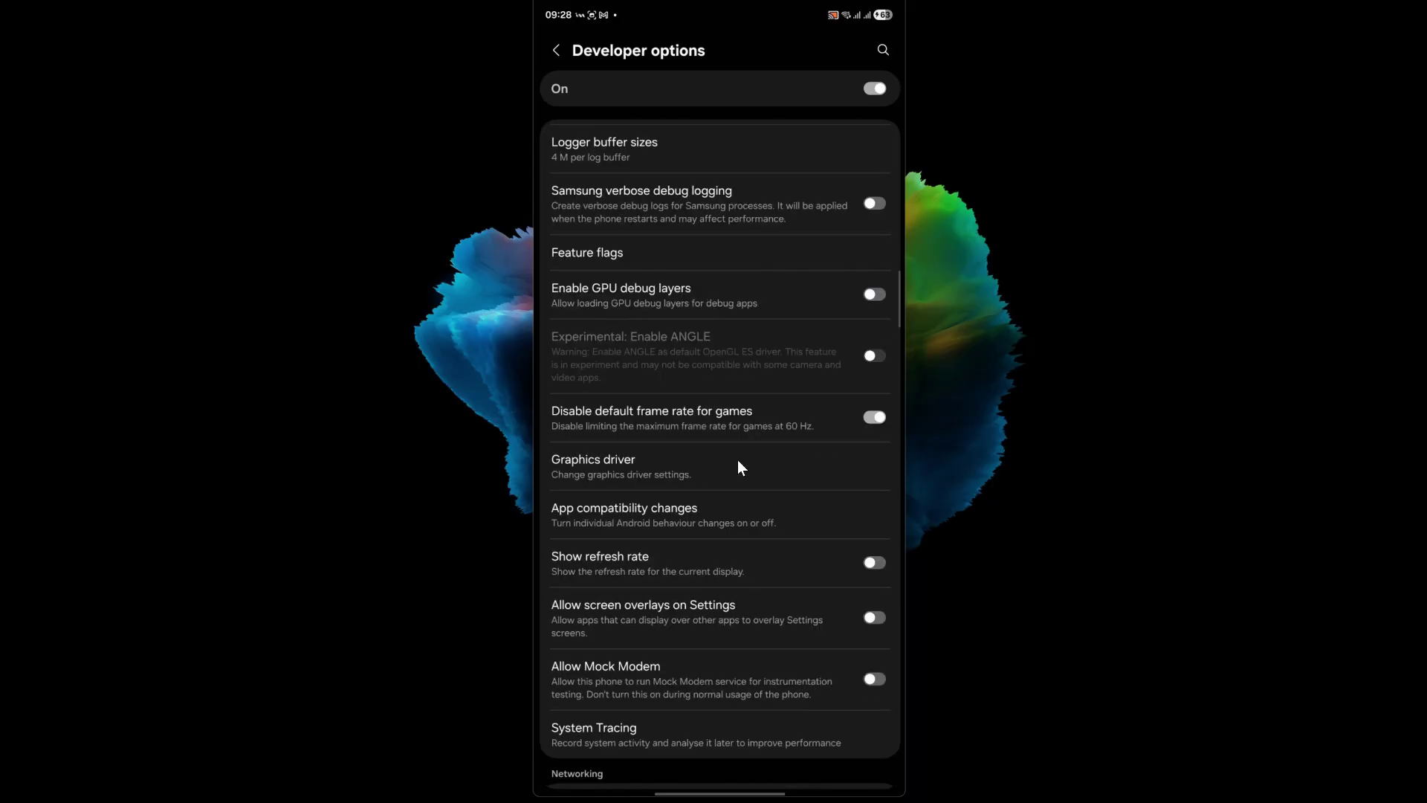
{"action": "scroll", "coordinate": [737, 461], "scroll_direction": "down", "scroll_amount": 13}
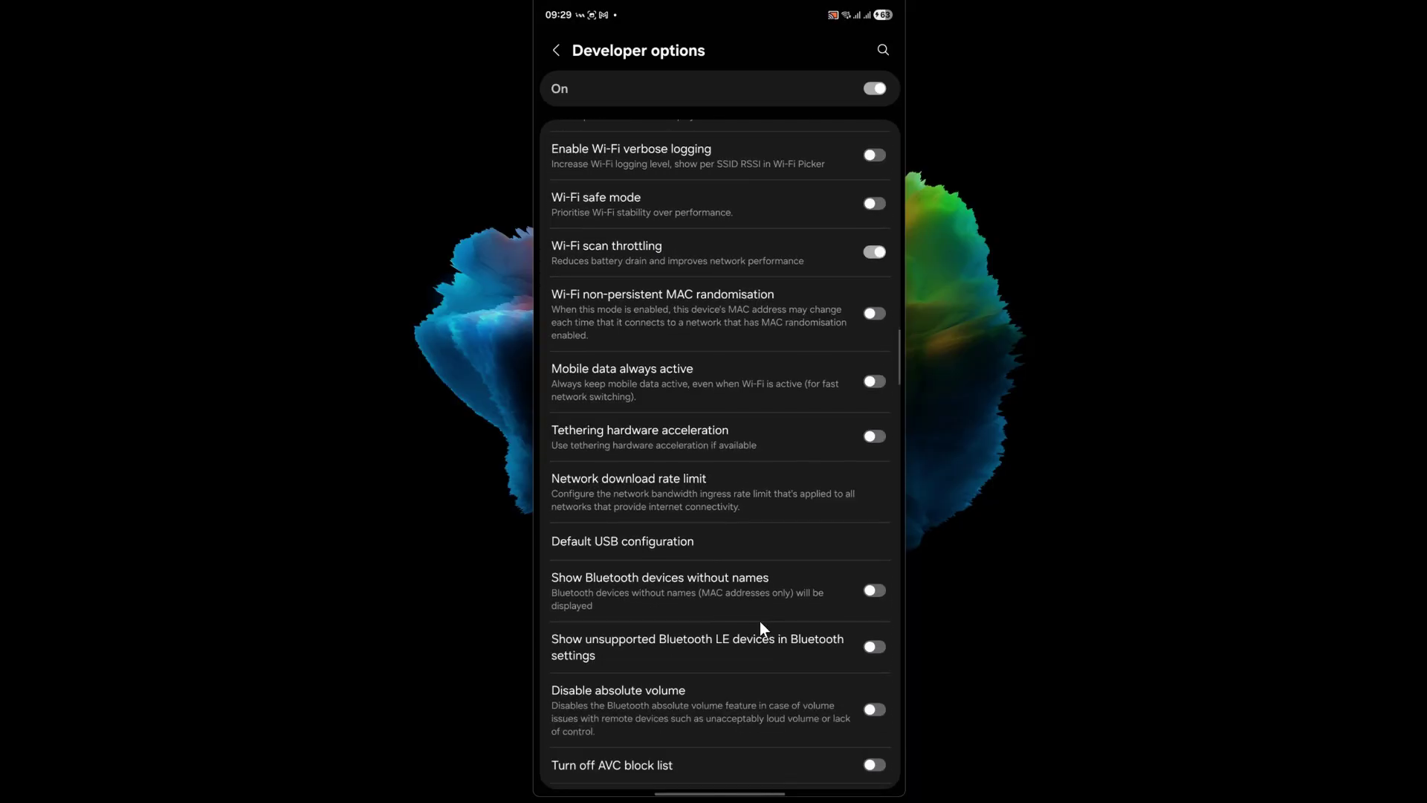
{"action": "scroll", "coordinate": [760, 630], "scroll_direction": "down", "scroll_amount": 13}
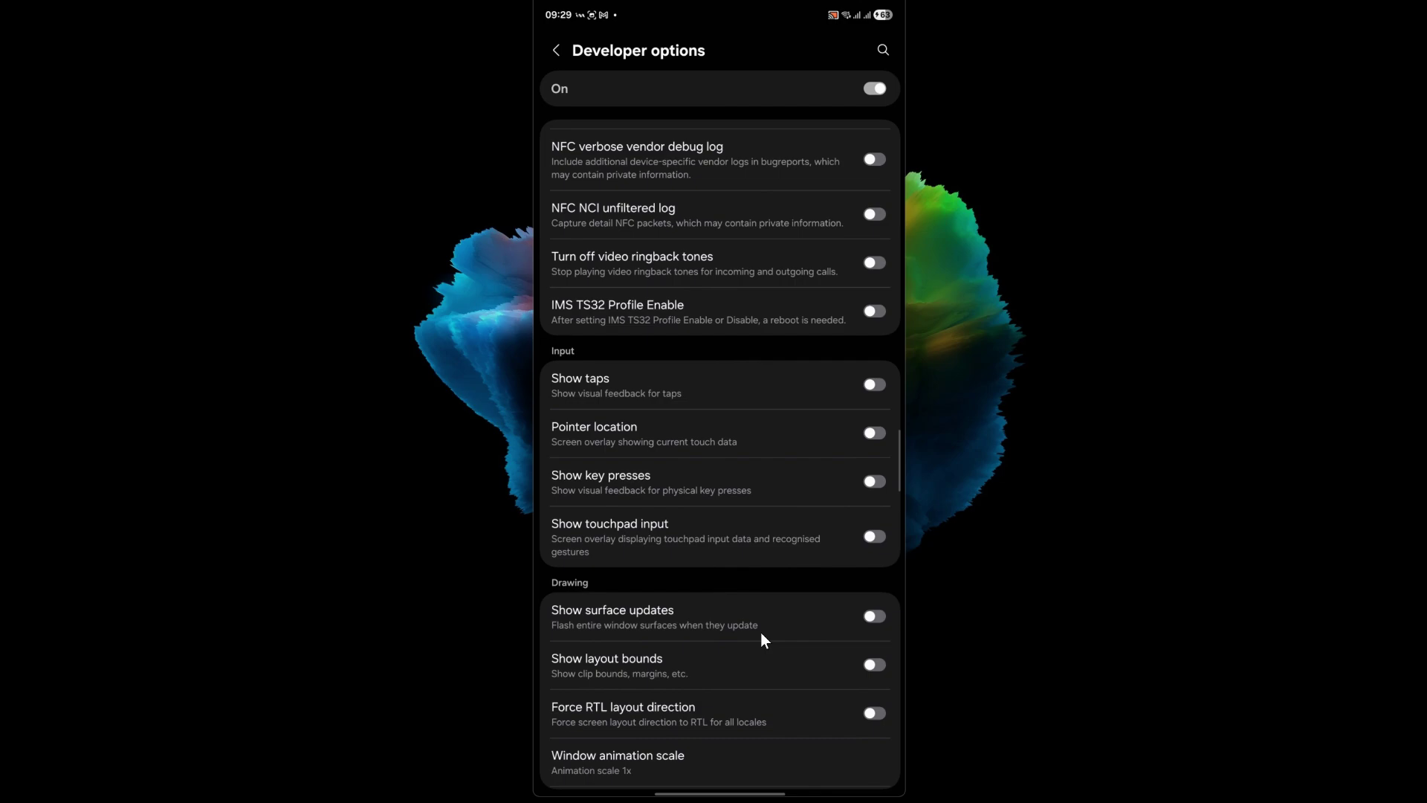
{"action": "scroll", "coordinate": [761, 634], "scroll_direction": "down", "scroll_amount": 6}
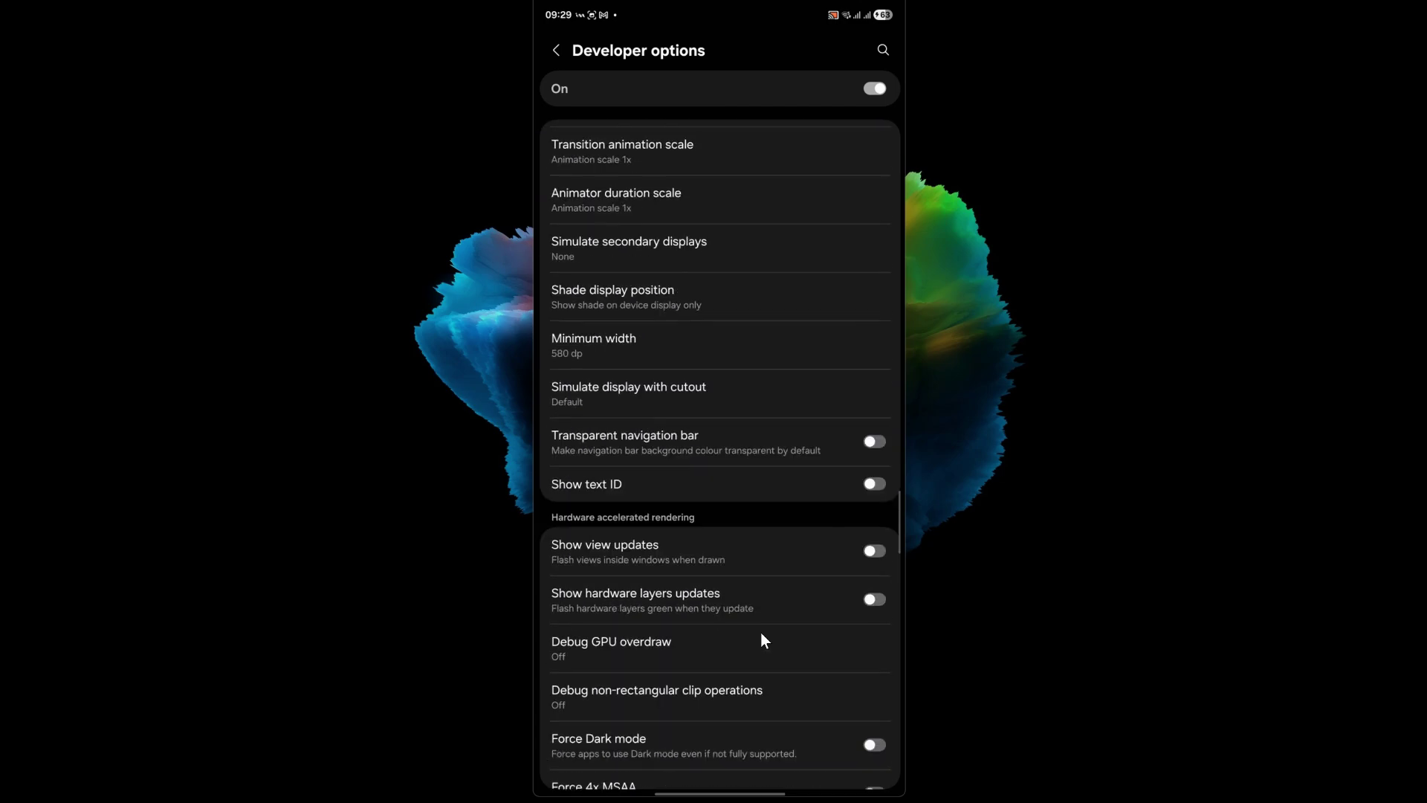
{"action": "scroll", "coordinate": [761, 634], "scroll_direction": "down", "scroll_amount": 8}
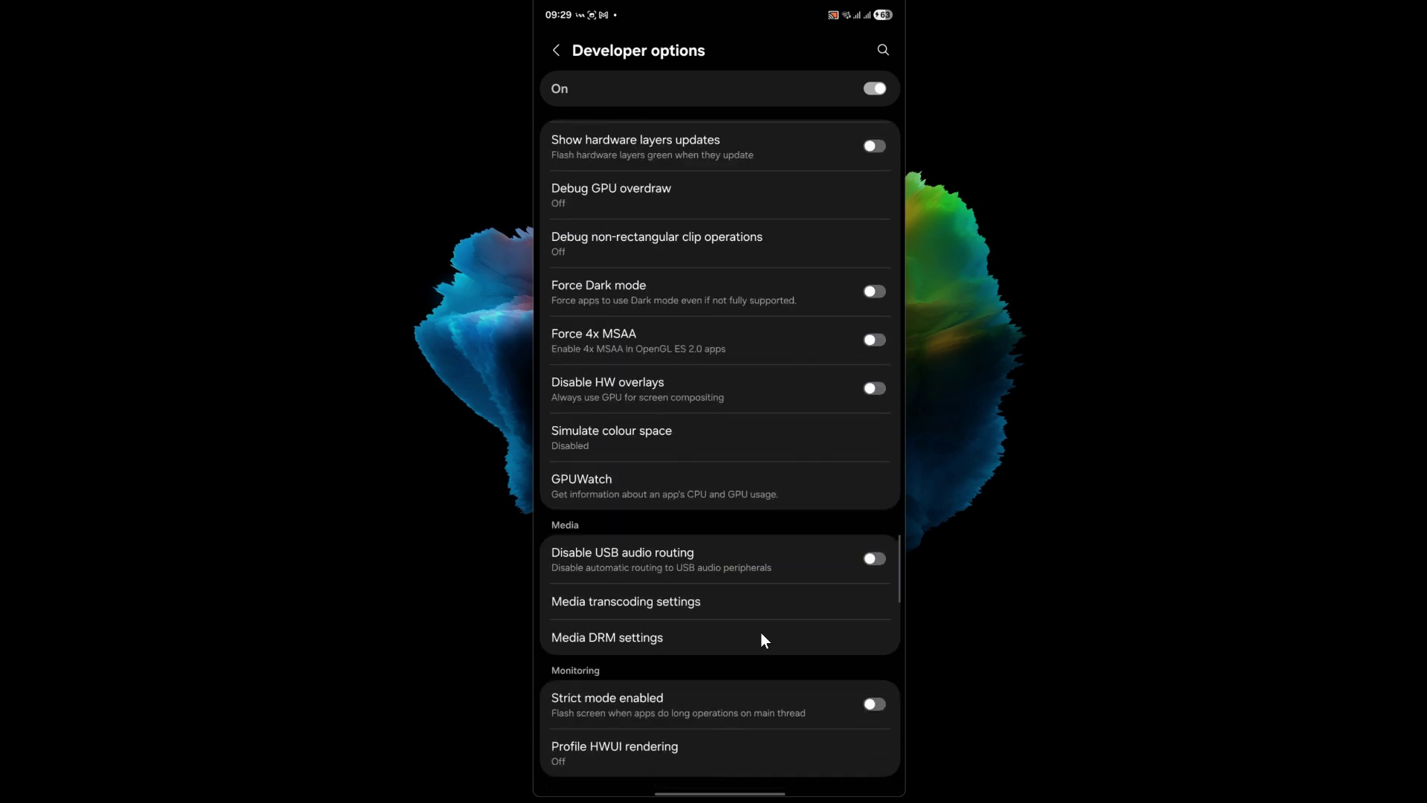
{"action": "scroll", "coordinate": [760, 631], "scroll_direction": "down", "scroll_amount": 10}
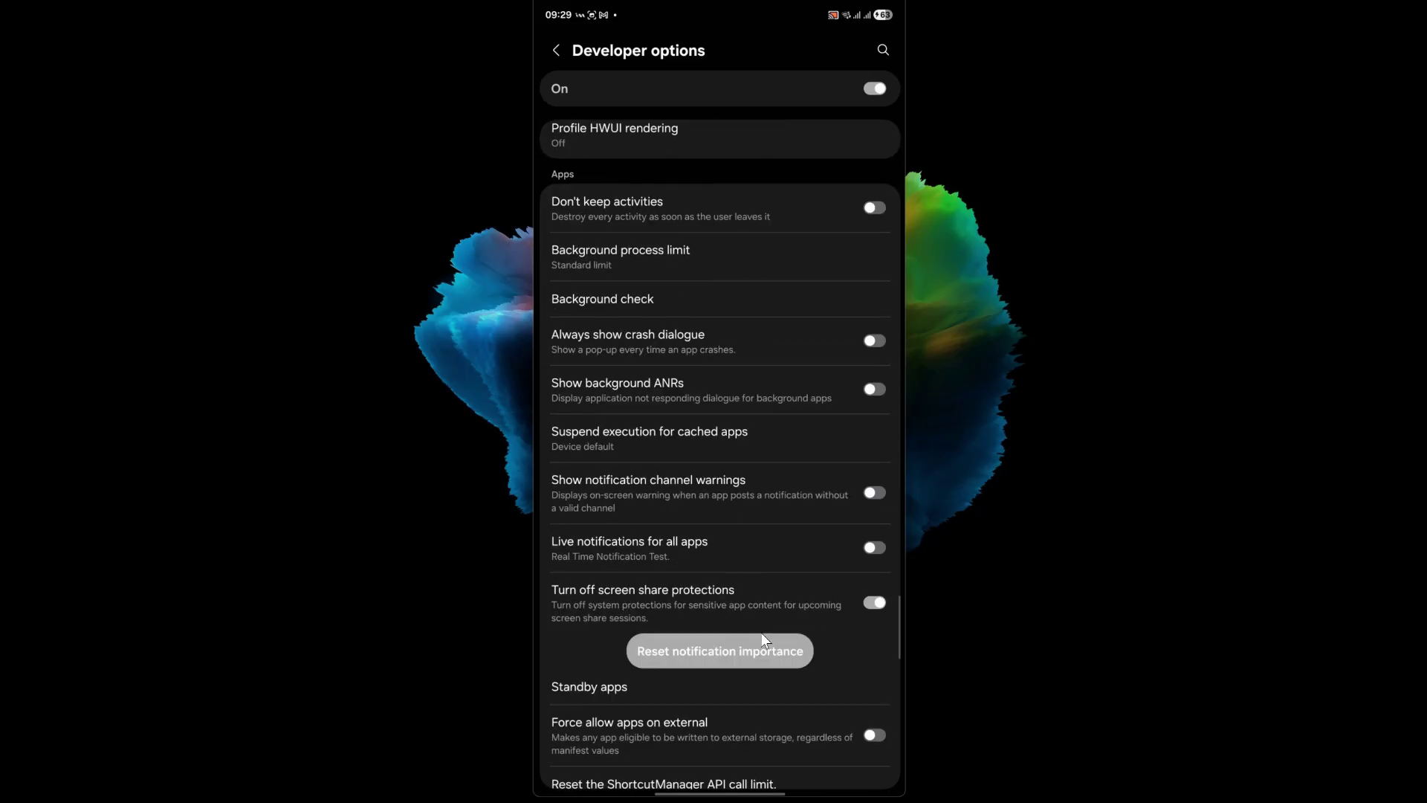
{"action": "scroll", "coordinate": [761, 632], "scroll_direction": "down", "scroll_amount": 8}
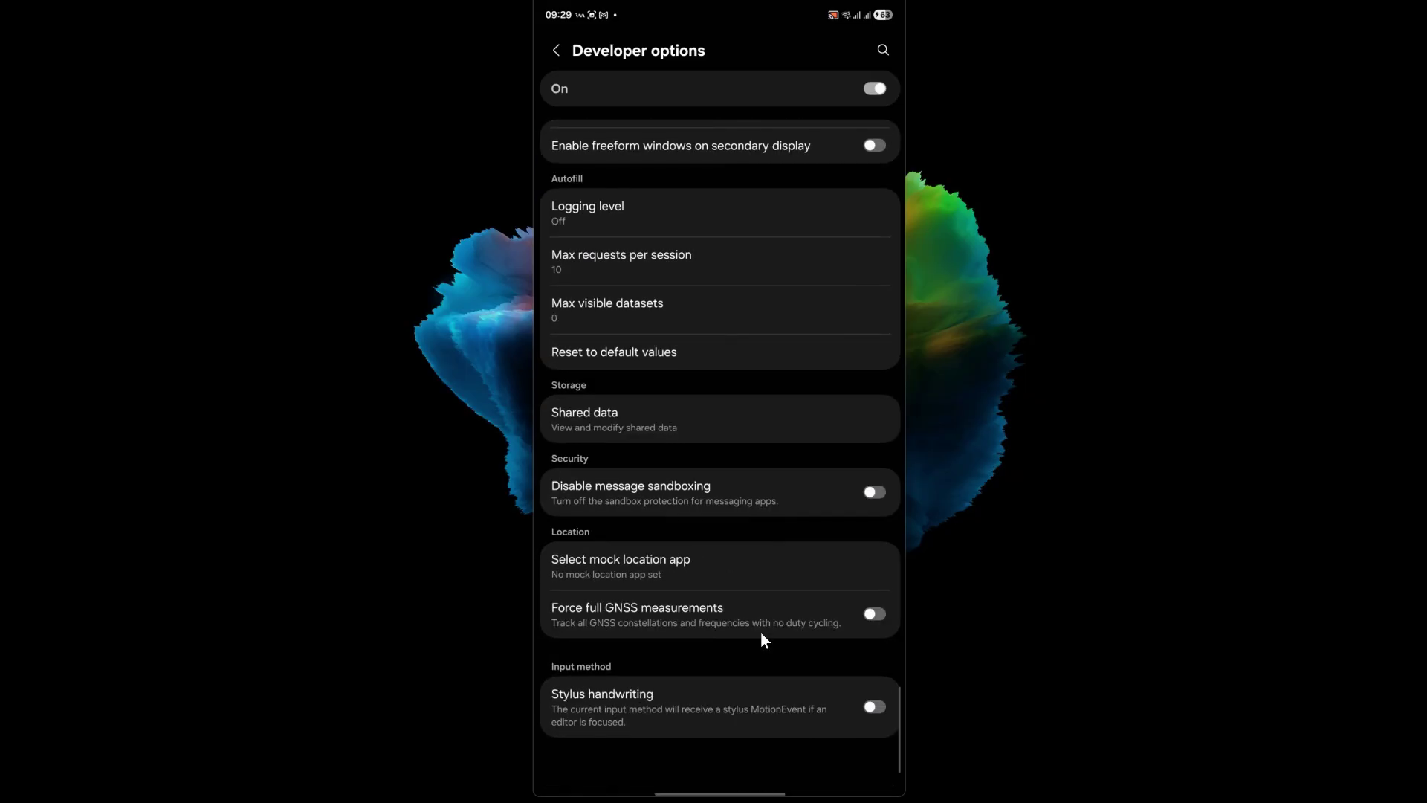
{"action": "scroll", "coordinate": [760, 631], "scroll_direction": "up", "scroll_amount": 8}
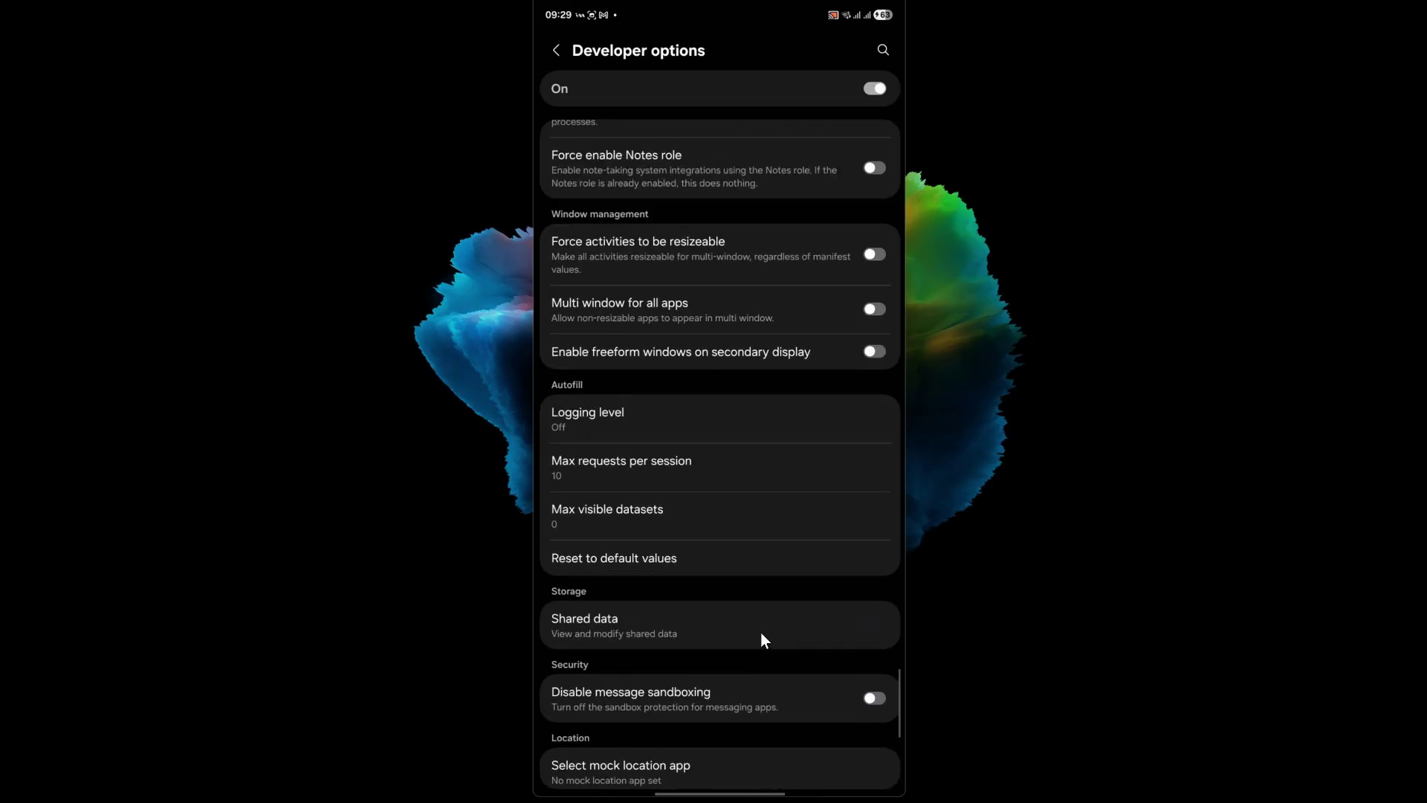
{"action": "scroll", "coordinate": [761, 602], "scroll_direction": "up", "scroll_amount": 12}
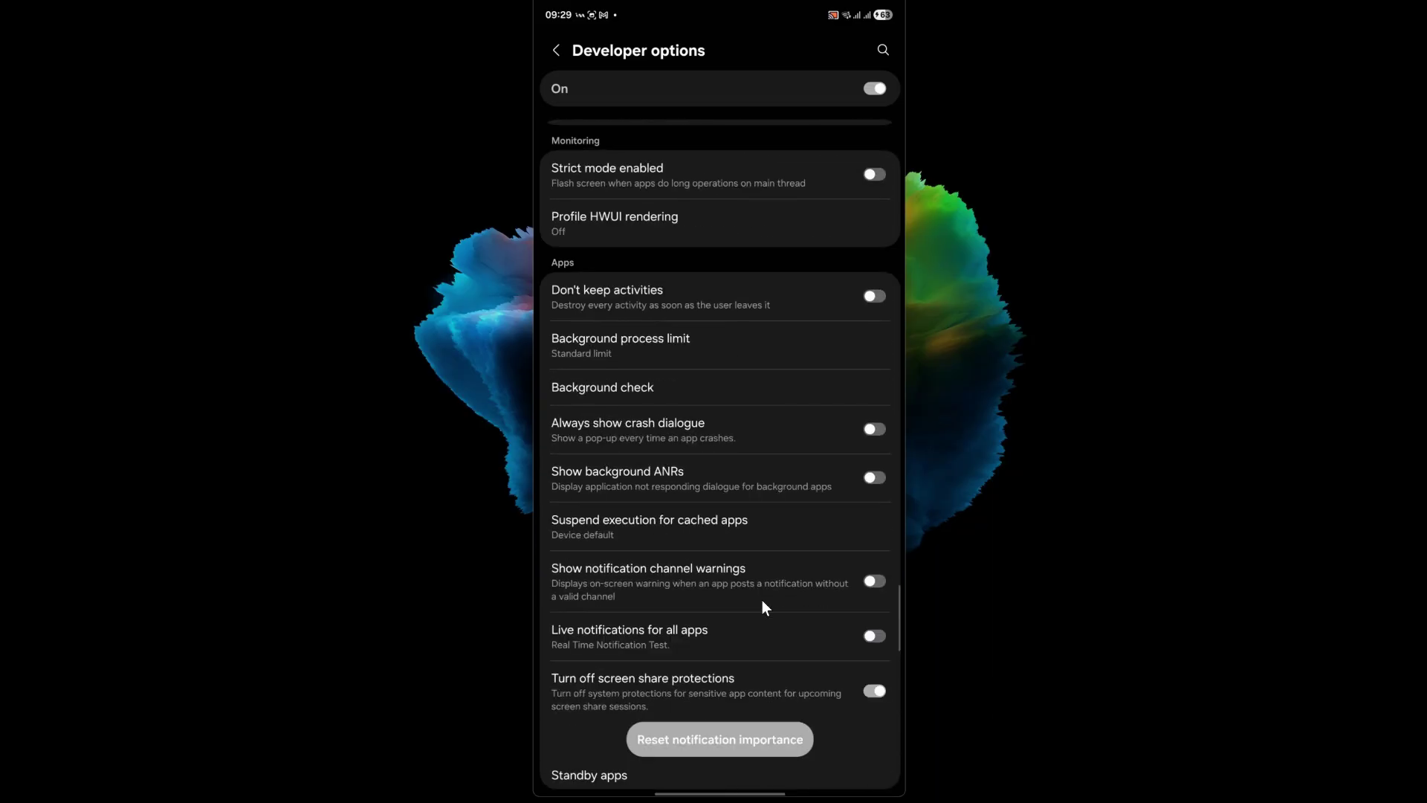
{"action": "scroll", "coordinate": [761, 599], "scroll_direction": "up", "scroll_amount": 2}
{"action": "scroll", "coordinate": [761, 600], "scroll_direction": "up", "scroll_amount": 2}
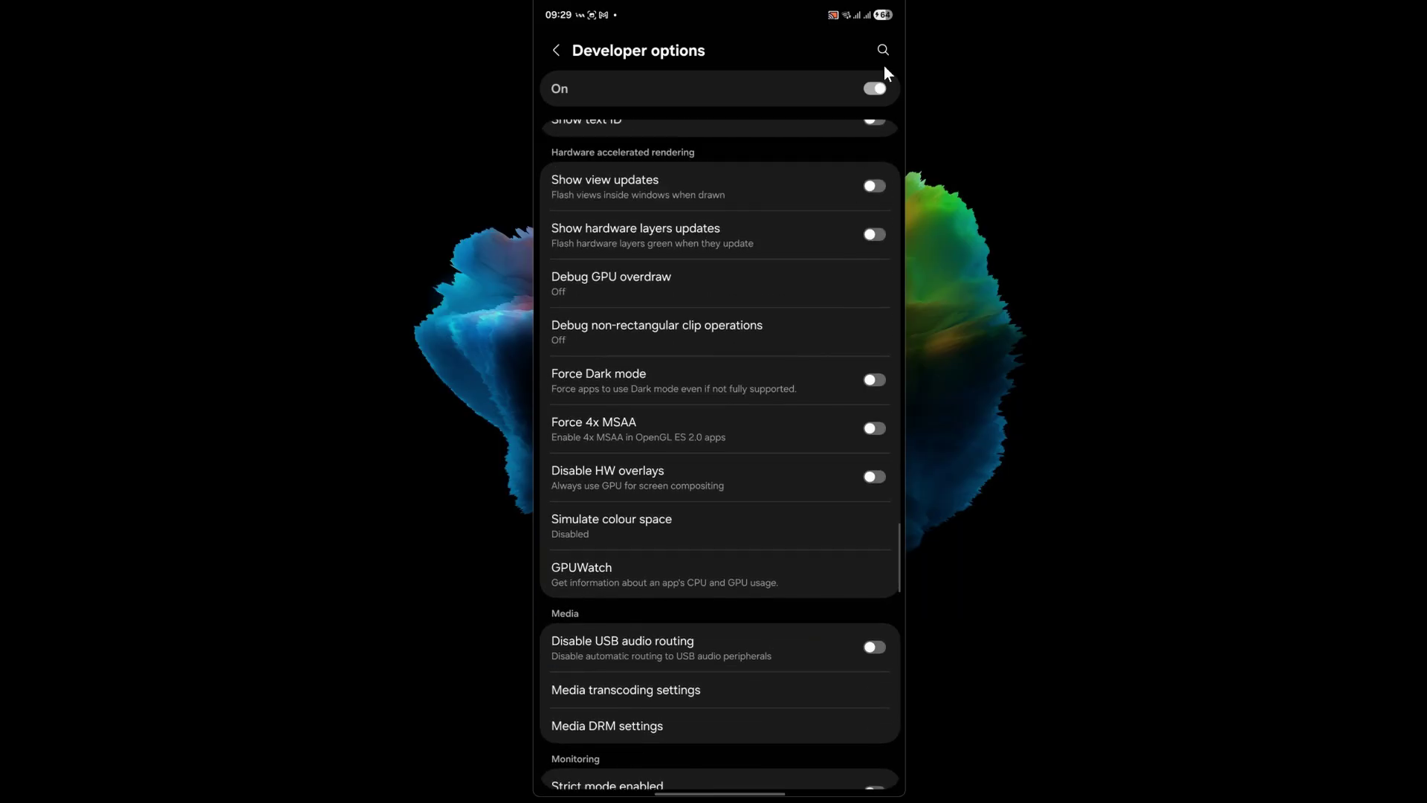
{"action": "left_click", "coordinate": [882, 46]}
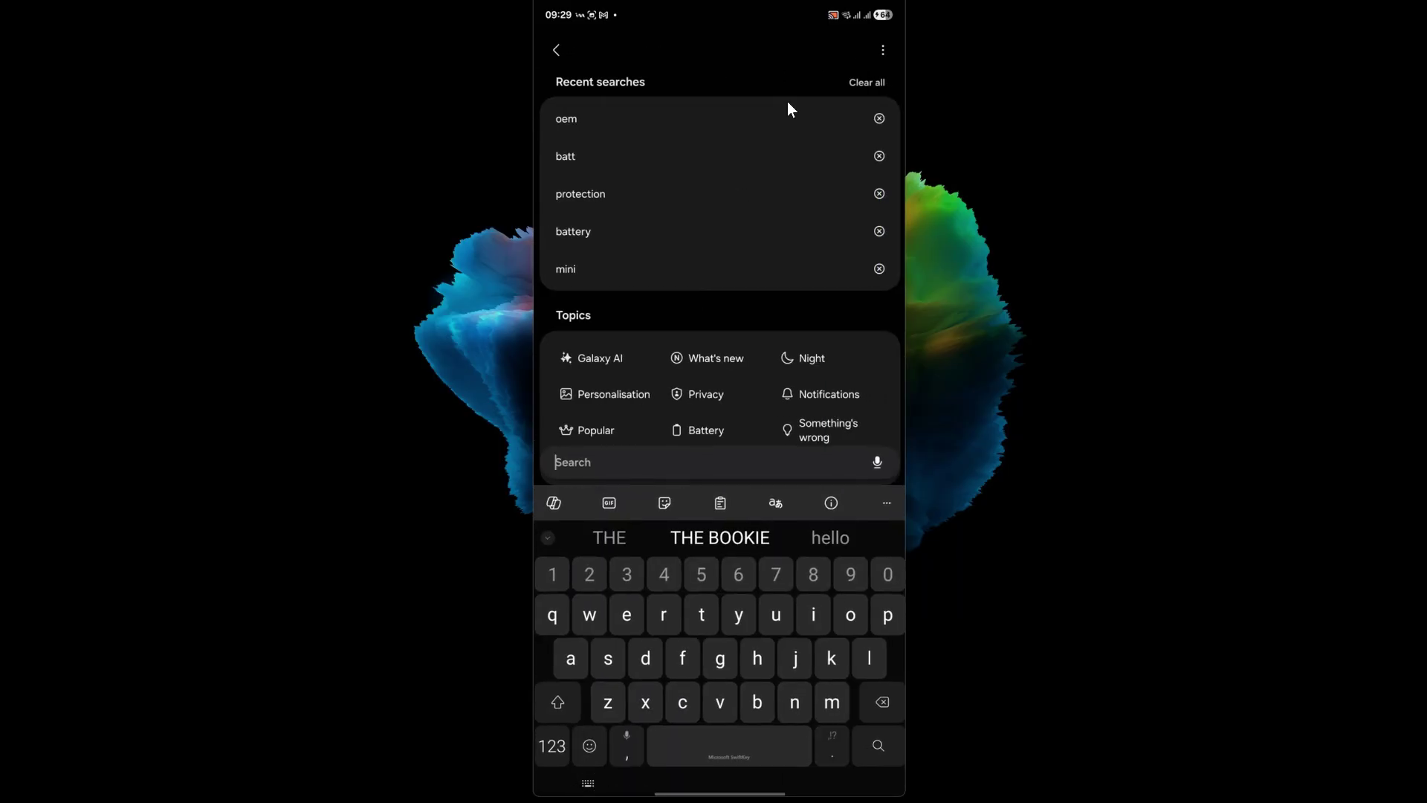
{"action": "left_click", "coordinate": [561, 119]}
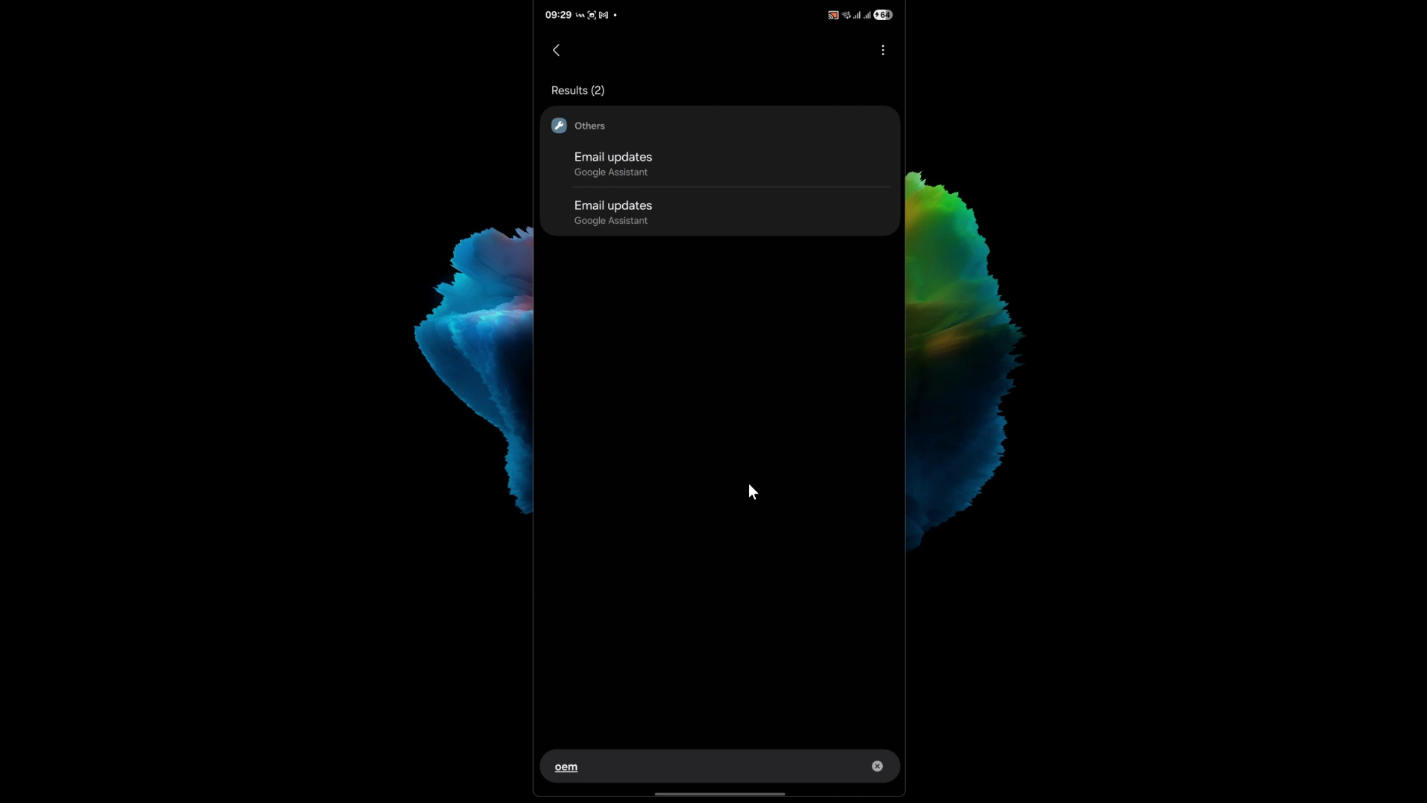
{"action": "left_click", "coordinate": [557, 51]}
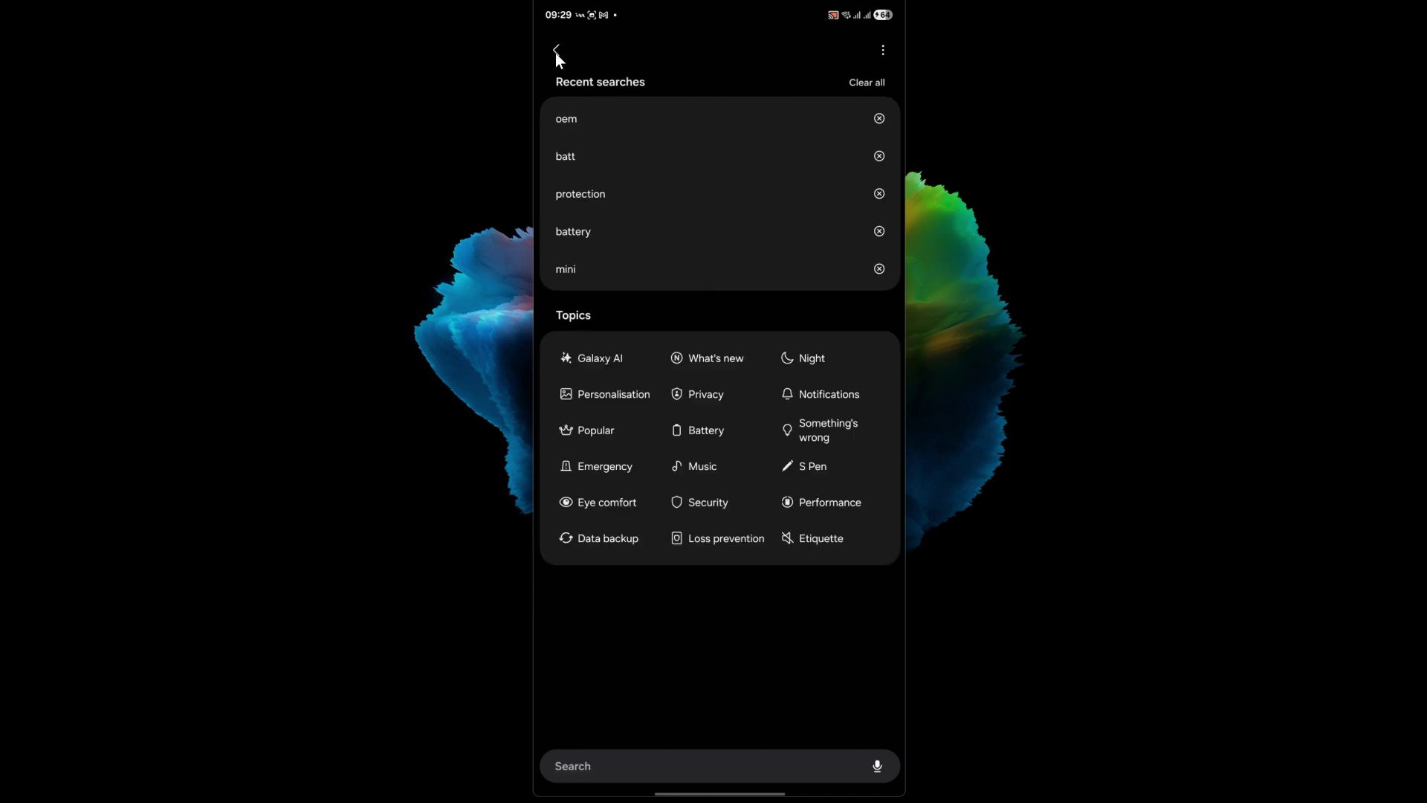
{"action": "left_click", "coordinate": [557, 51]}
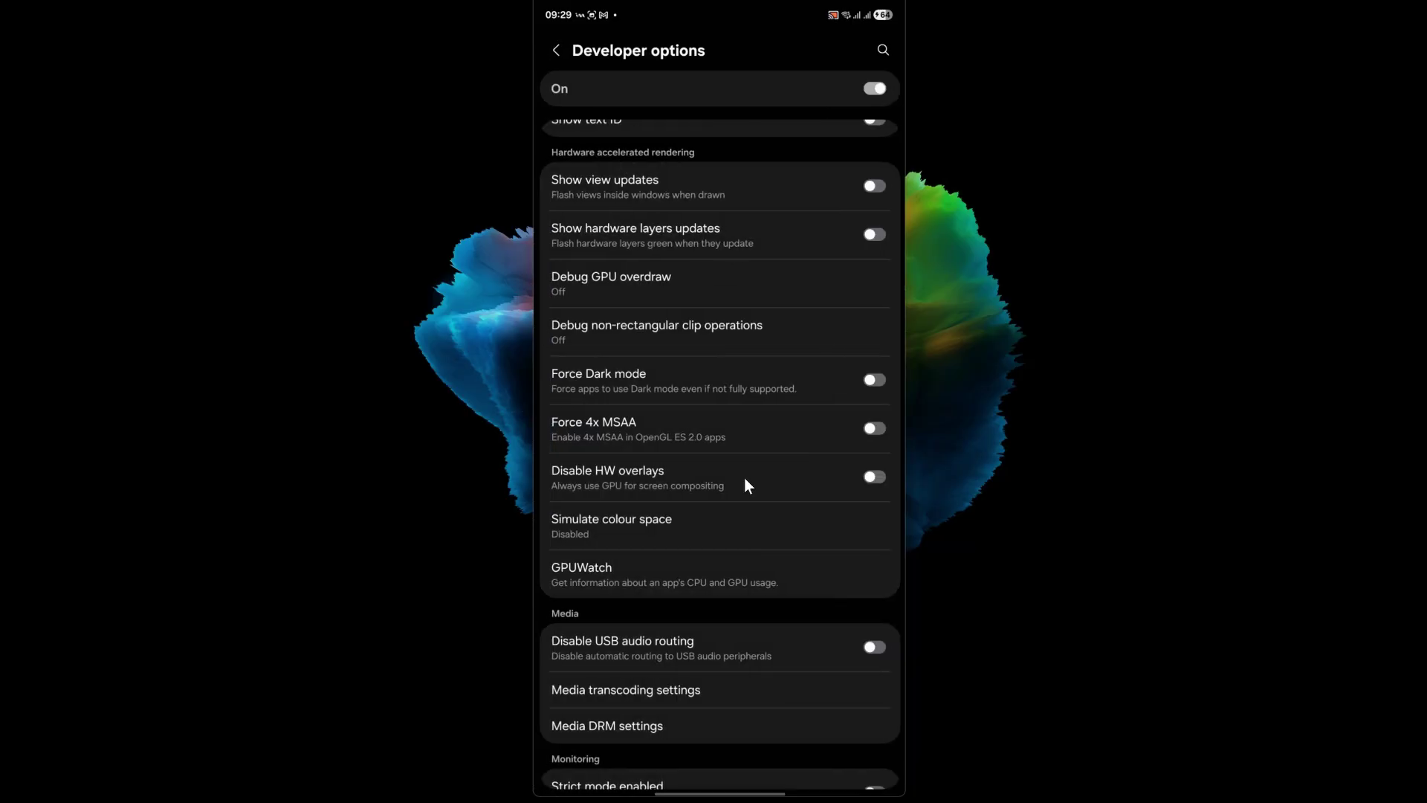
- Scroll Developer options once more and go back to the main Settings list
{"action": "scroll", "coordinate": [747, 485], "scroll_direction": "up", "scroll_amount": 20}
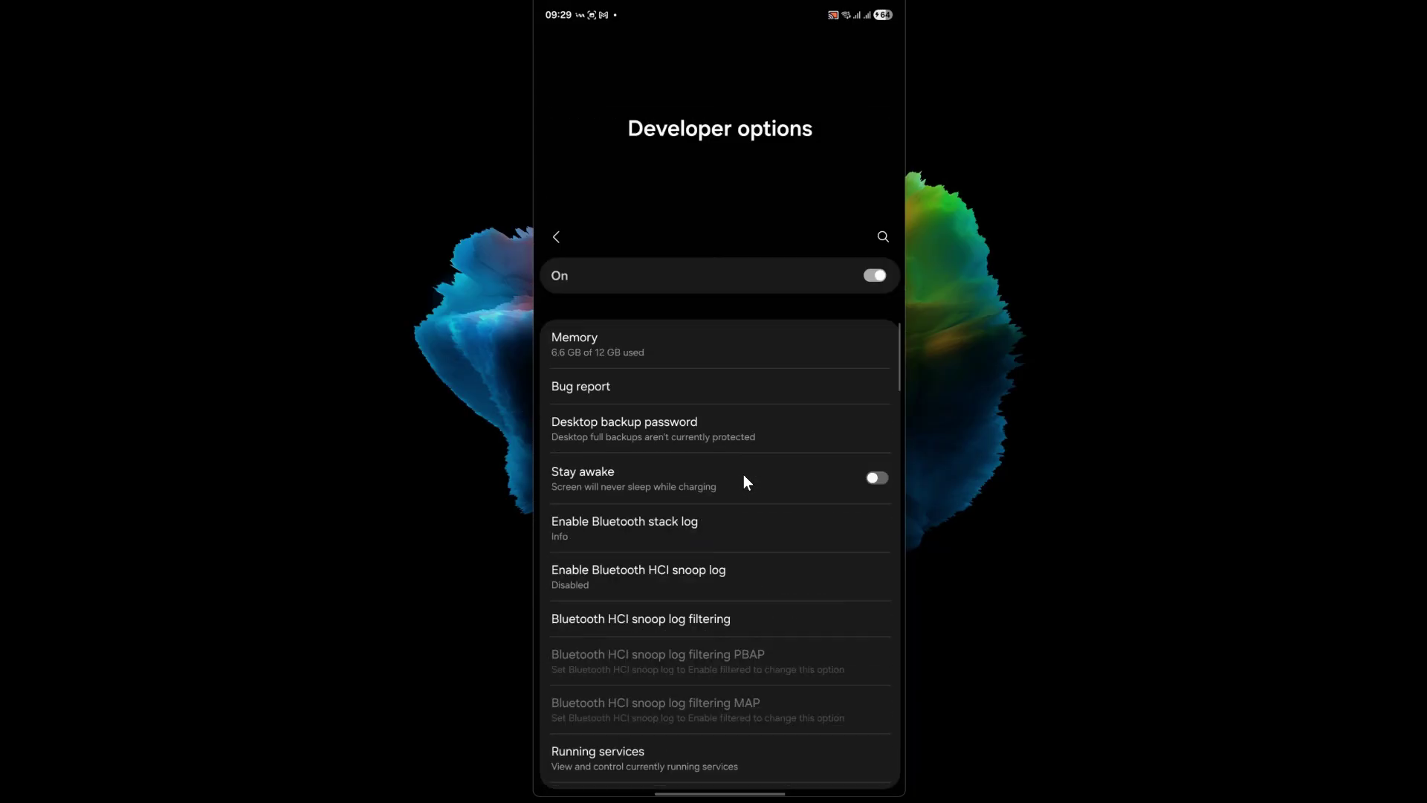
{"action": "scroll", "coordinate": [707, 439], "scroll_direction": "down", "scroll_amount": 3}
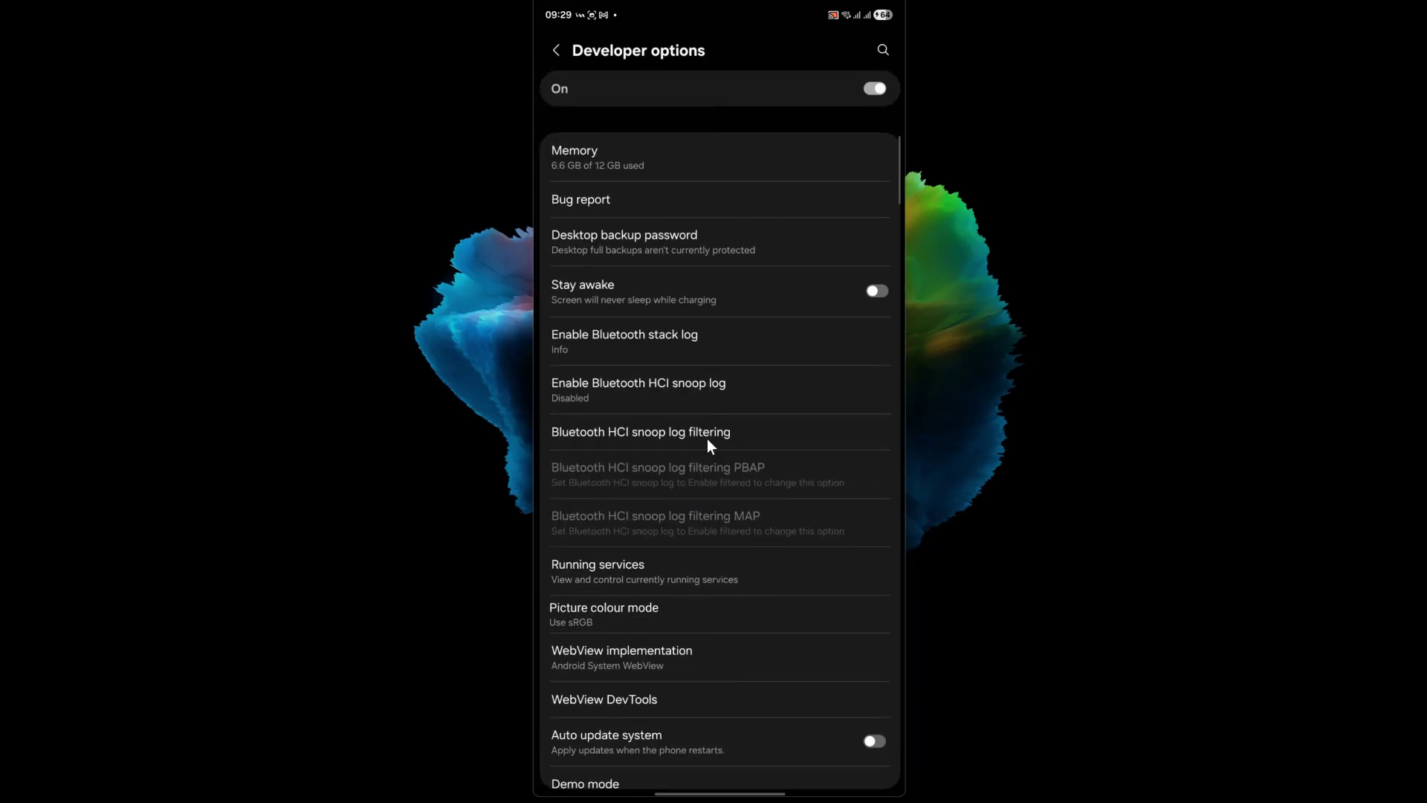
{"action": "right_click", "coordinate": [778, 399]}
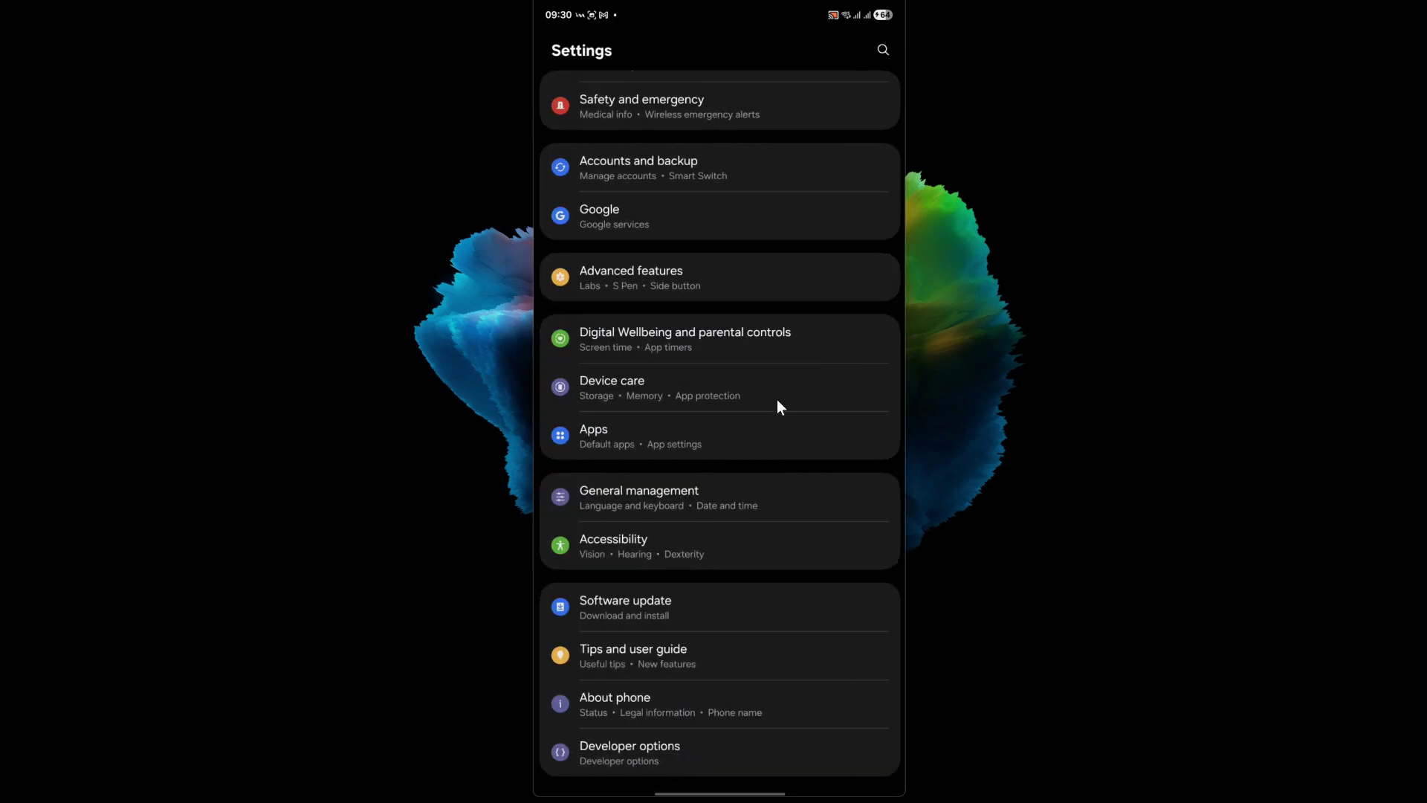
{"action": "scroll", "coordinate": [777, 399], "scroll_direction": "up", "scroll_amount": 5}
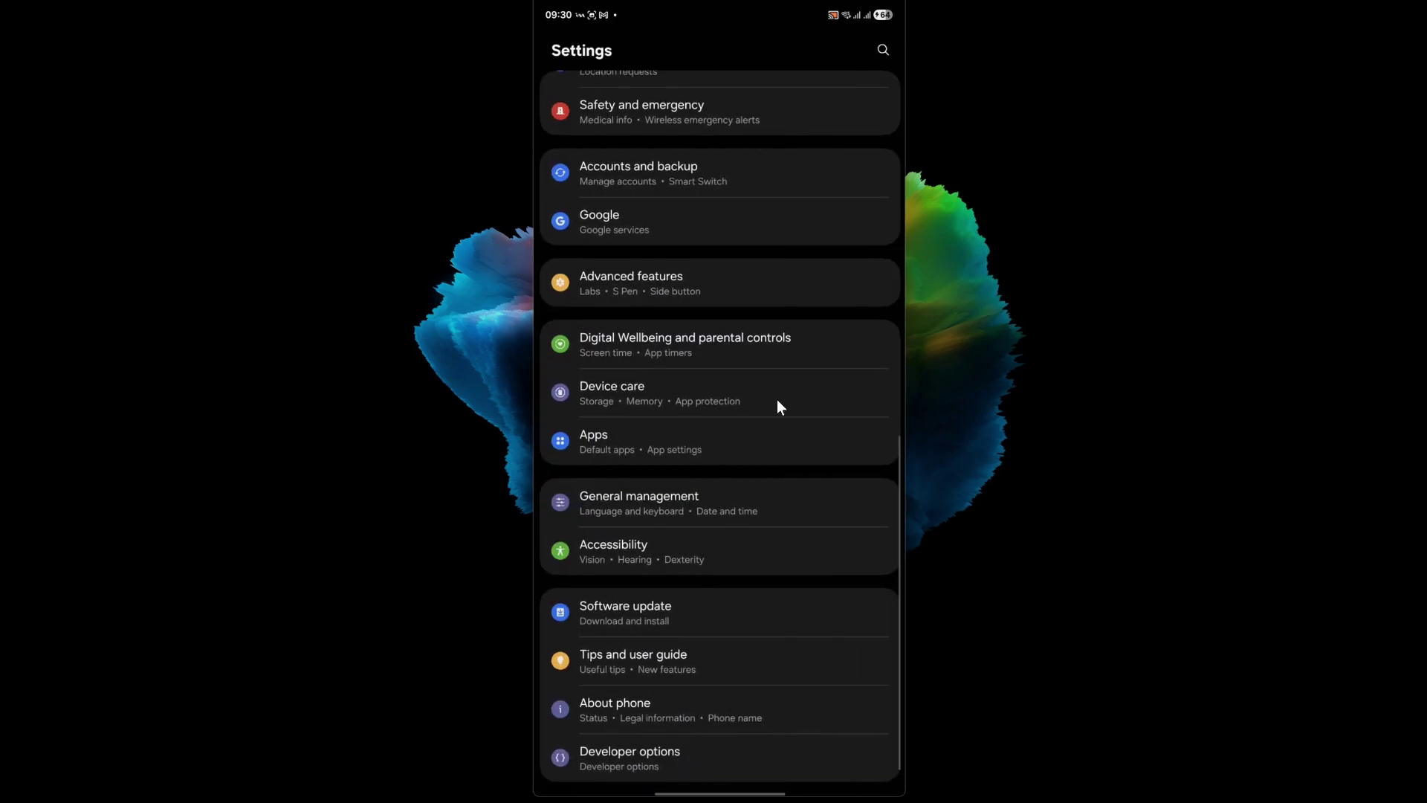
{"action": "scroll", "coordinate": [777, 401], "scroll_direction": "up", "scroll_amount": 5}
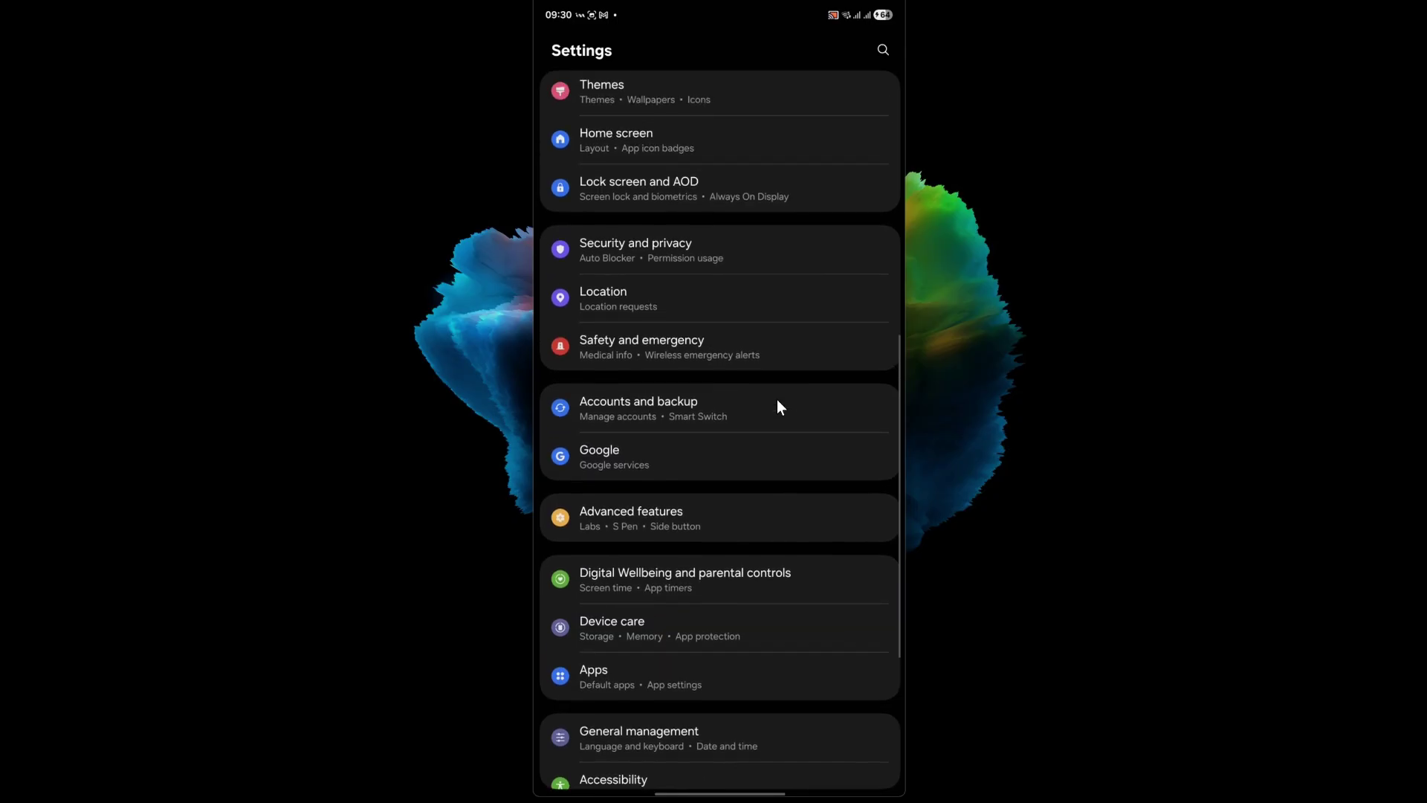
{"action": "scroll", "coordinate": [777, 406], "scroll_direction": "up", "scroll_amount": 2}
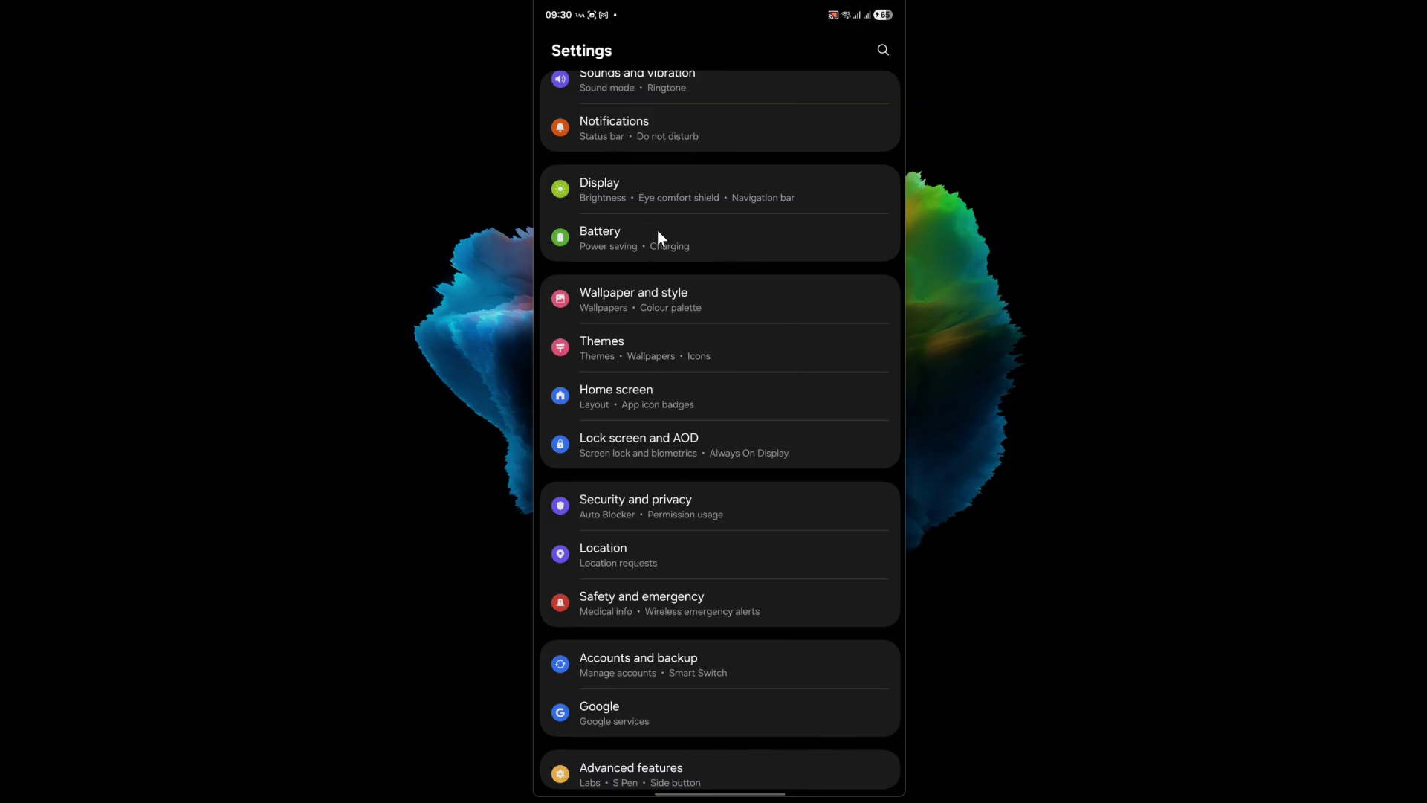
- Open Battery and review 65% charge, today's usage chart and top apps like TikTok
{"action": "left_click", "coordinate": [717, 234]}
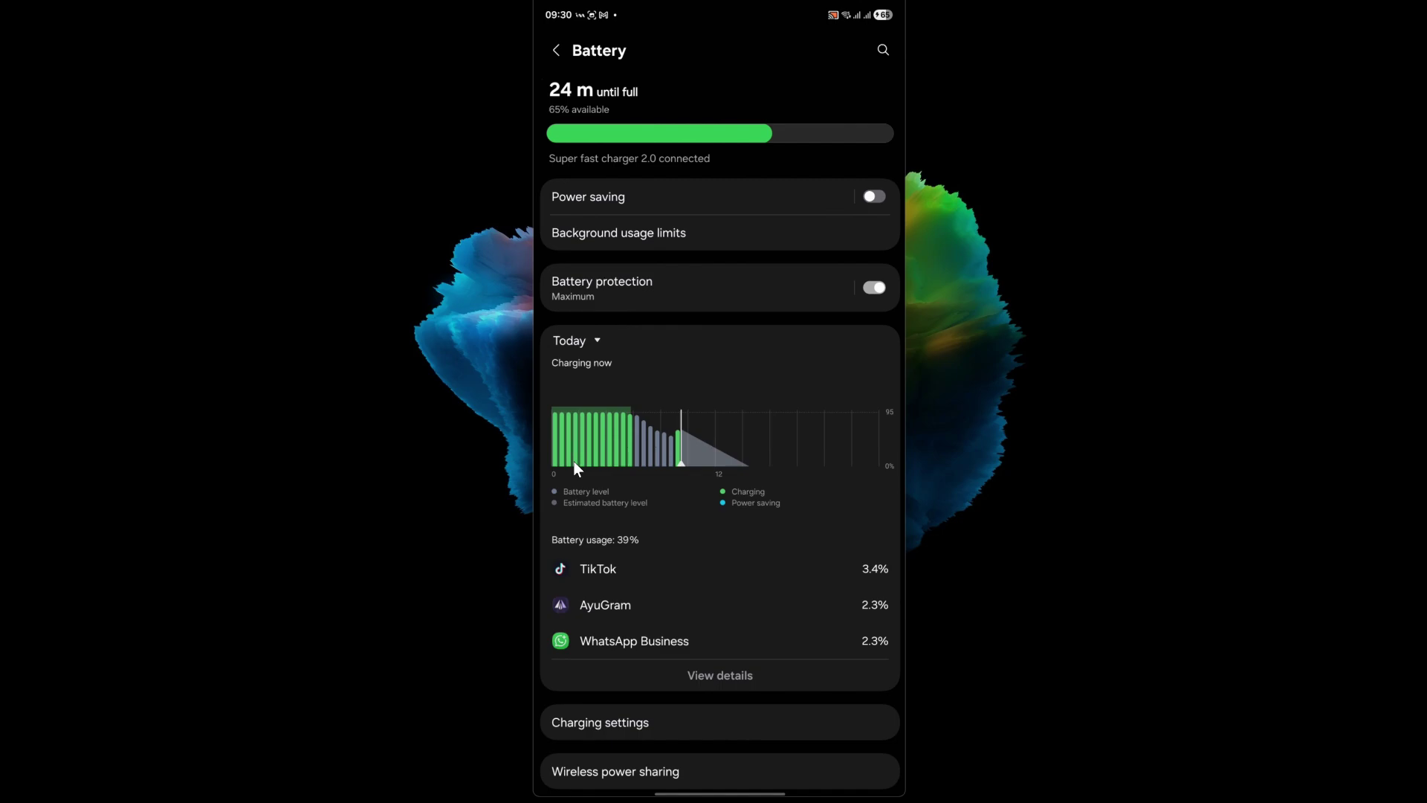
{"action": "scroll", "coordinate": [574, 464], "scroll_direction": "down", "scroll_amount": 1}
{"action": "scroll", "coordinate": [573, 464], "scroll_direction": "down", "scroll_amount": 2}
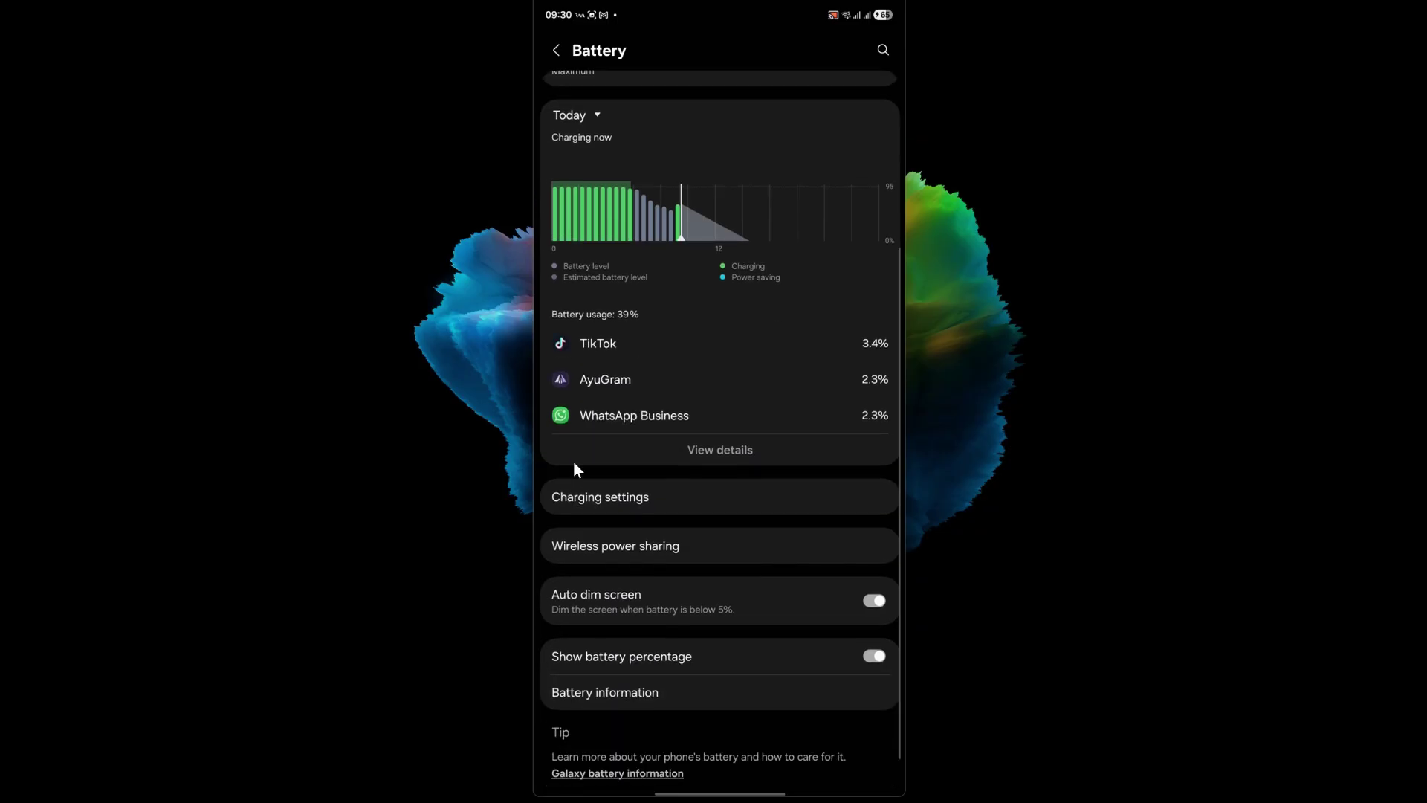
{"action": "scroll", "coordinate": [574, 464], "scroll_direction": "down", "scroll_amount": 1}
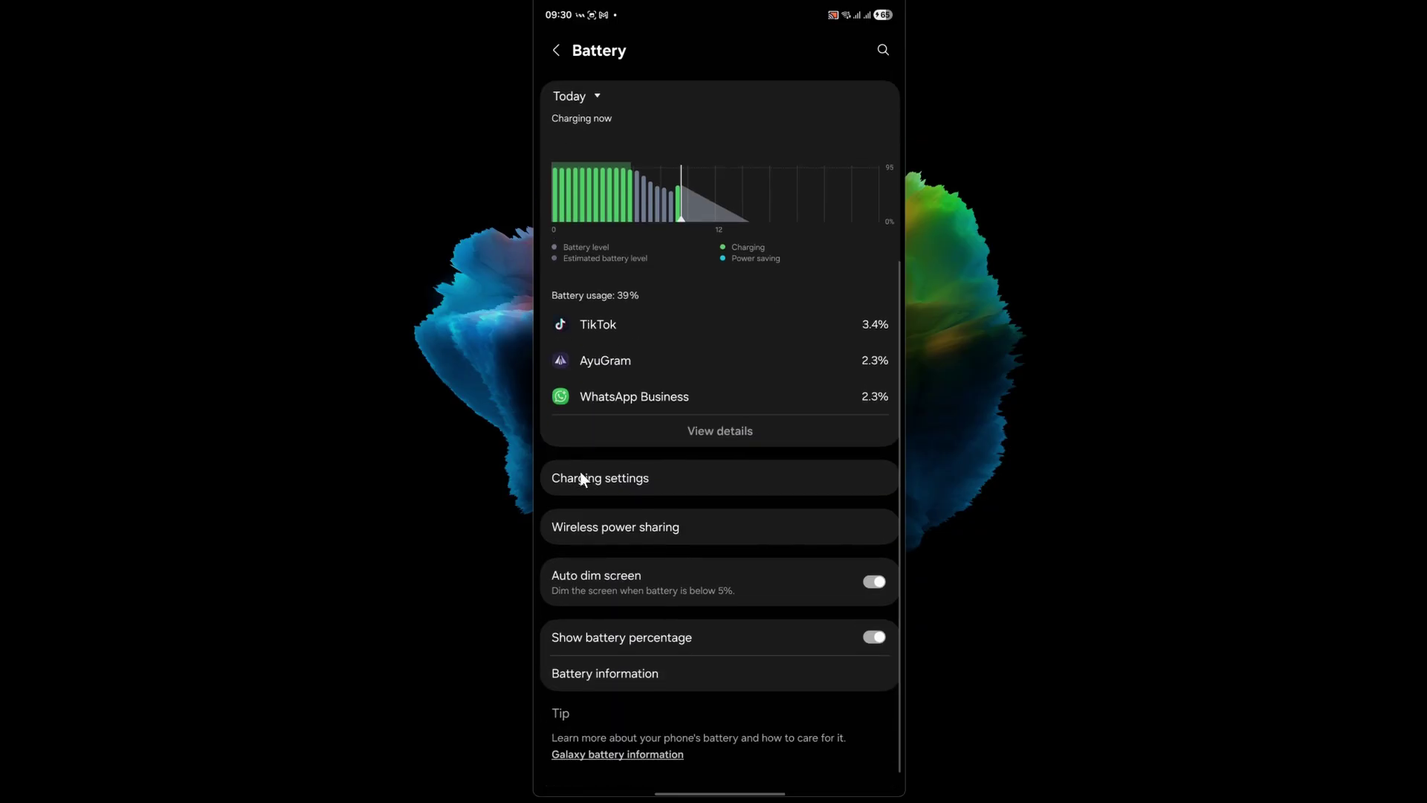
{"action": "scroll", "coordinate": [581, 480], "scroll_direction": "up", "scroll_amount": 3}
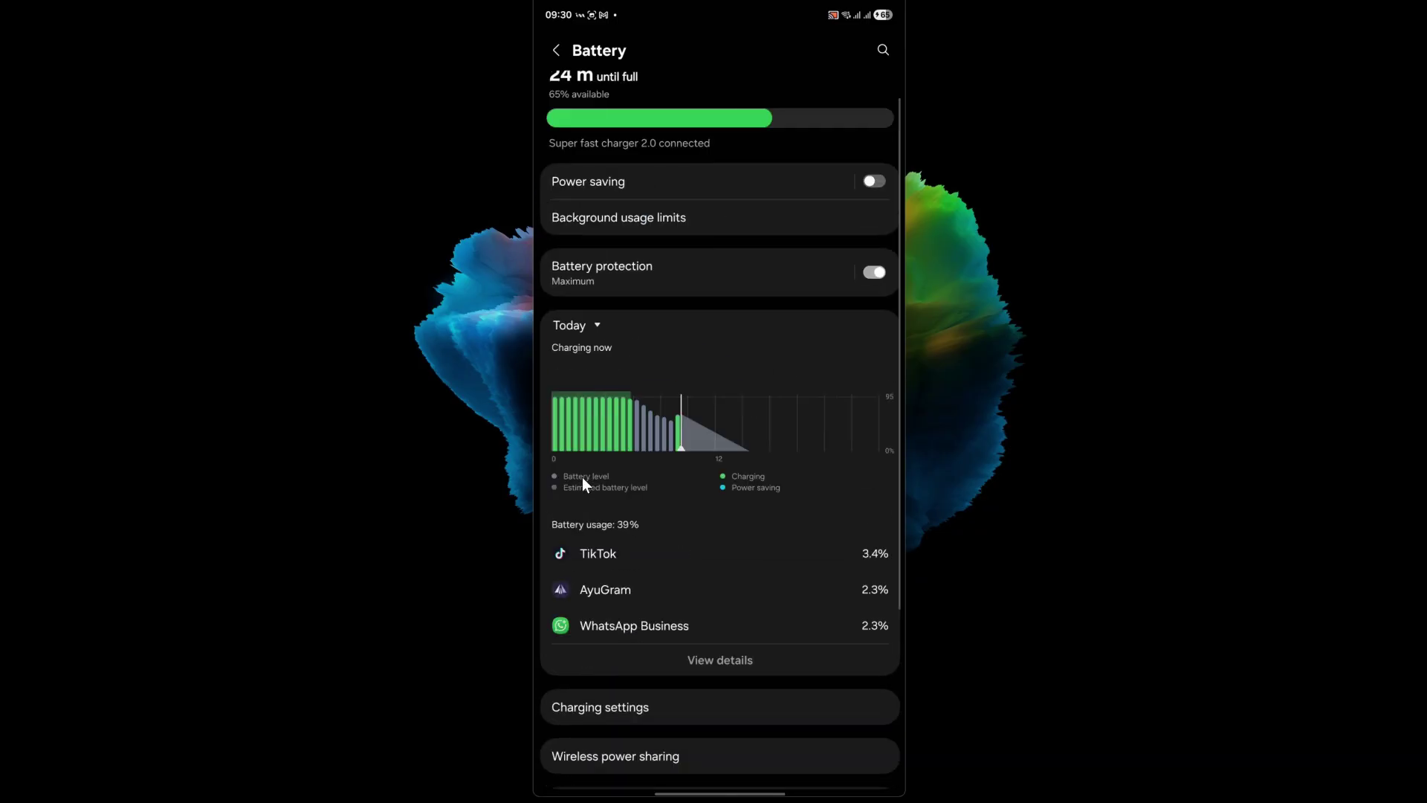
- Open Battery activity for 3 Oct showing 39% usage and screen on/off times
{"action": "left_click", "coordinate": [573, 422]}
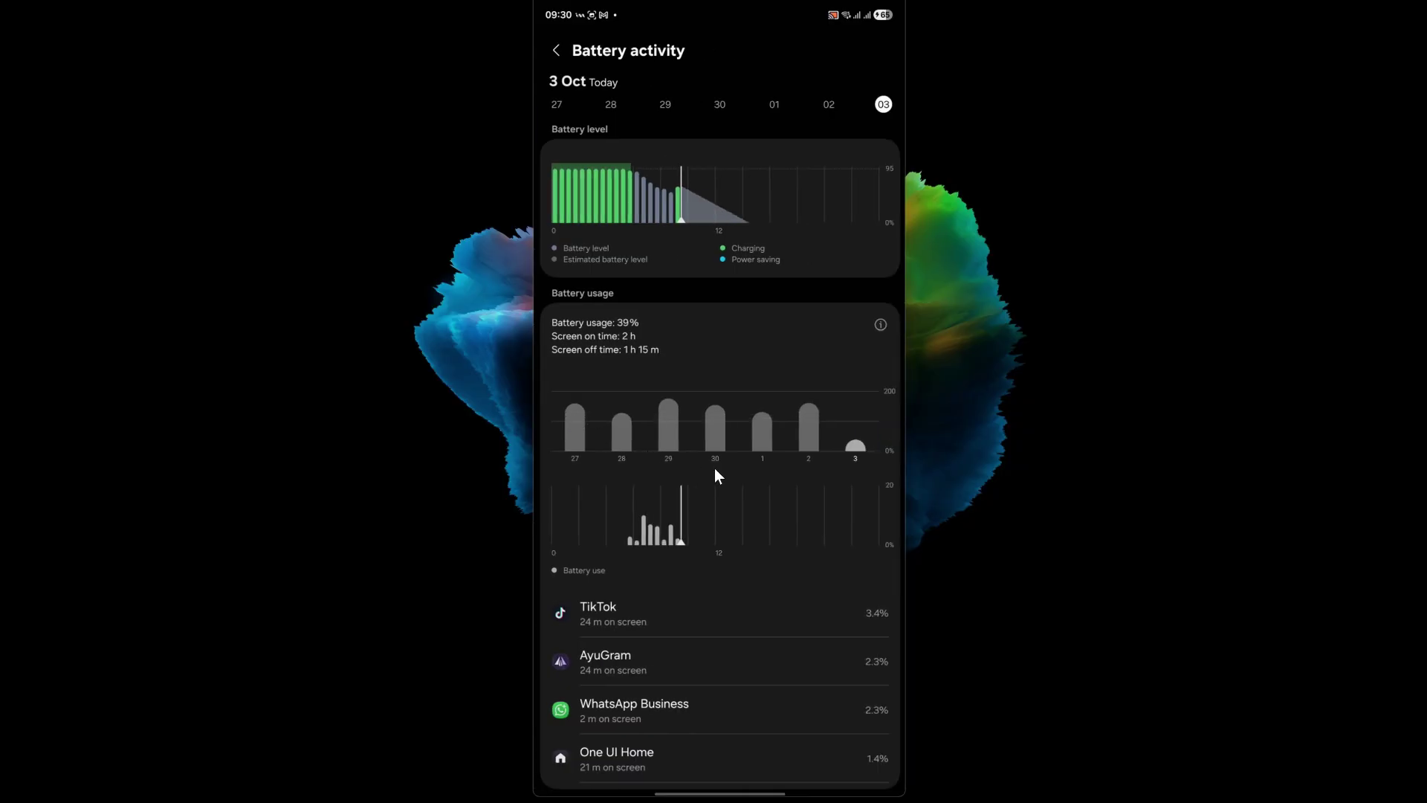
{"action": "scroll", "coordinate": [717, 475], "scroll_direction": "up", "scroll_amount": 3}
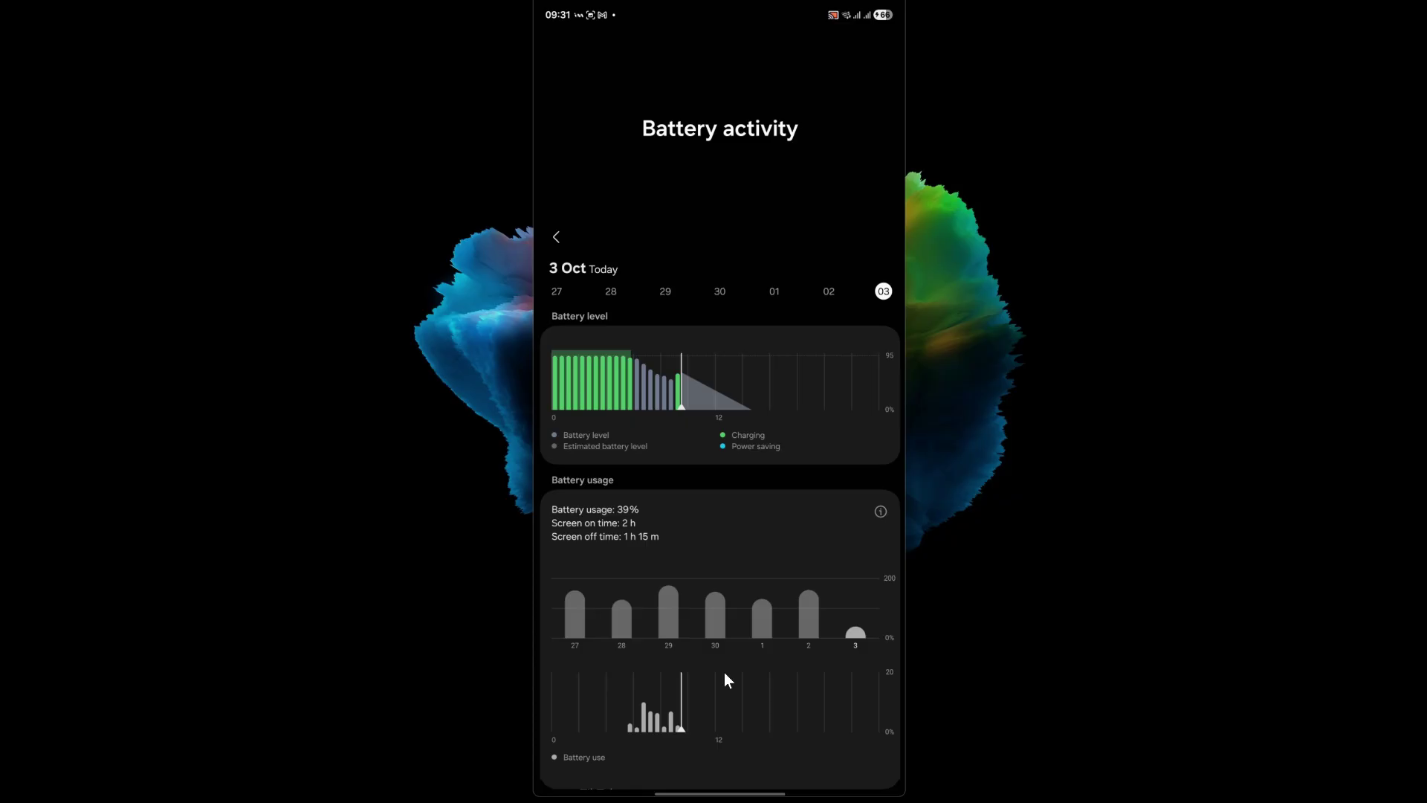
- From Battery, review Background usage limits and the Sleeping apps list showing Camera, then back out
{"action": "left_click", "coordinate": [558, 236]}
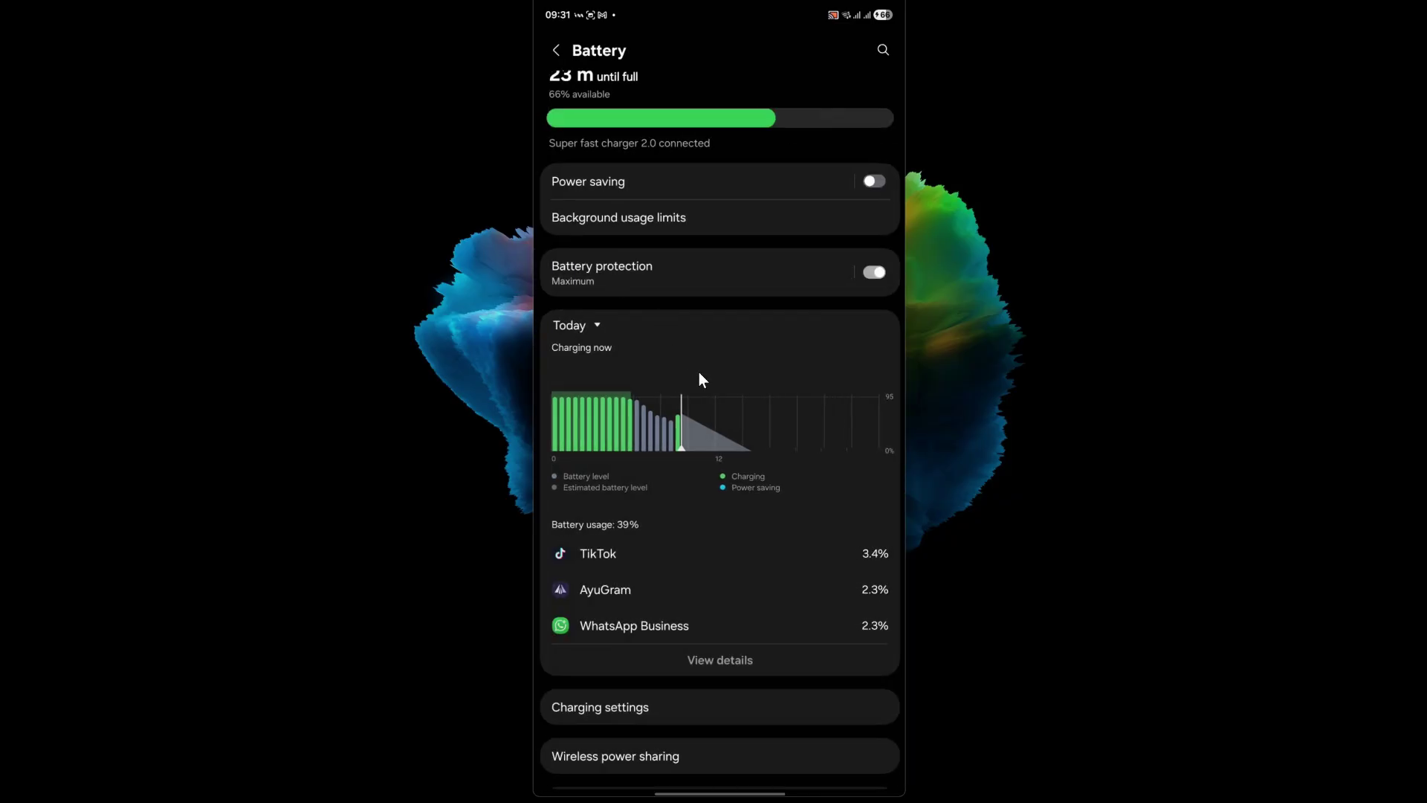
{"action": "left_click", "coordinate": [648, 220]}
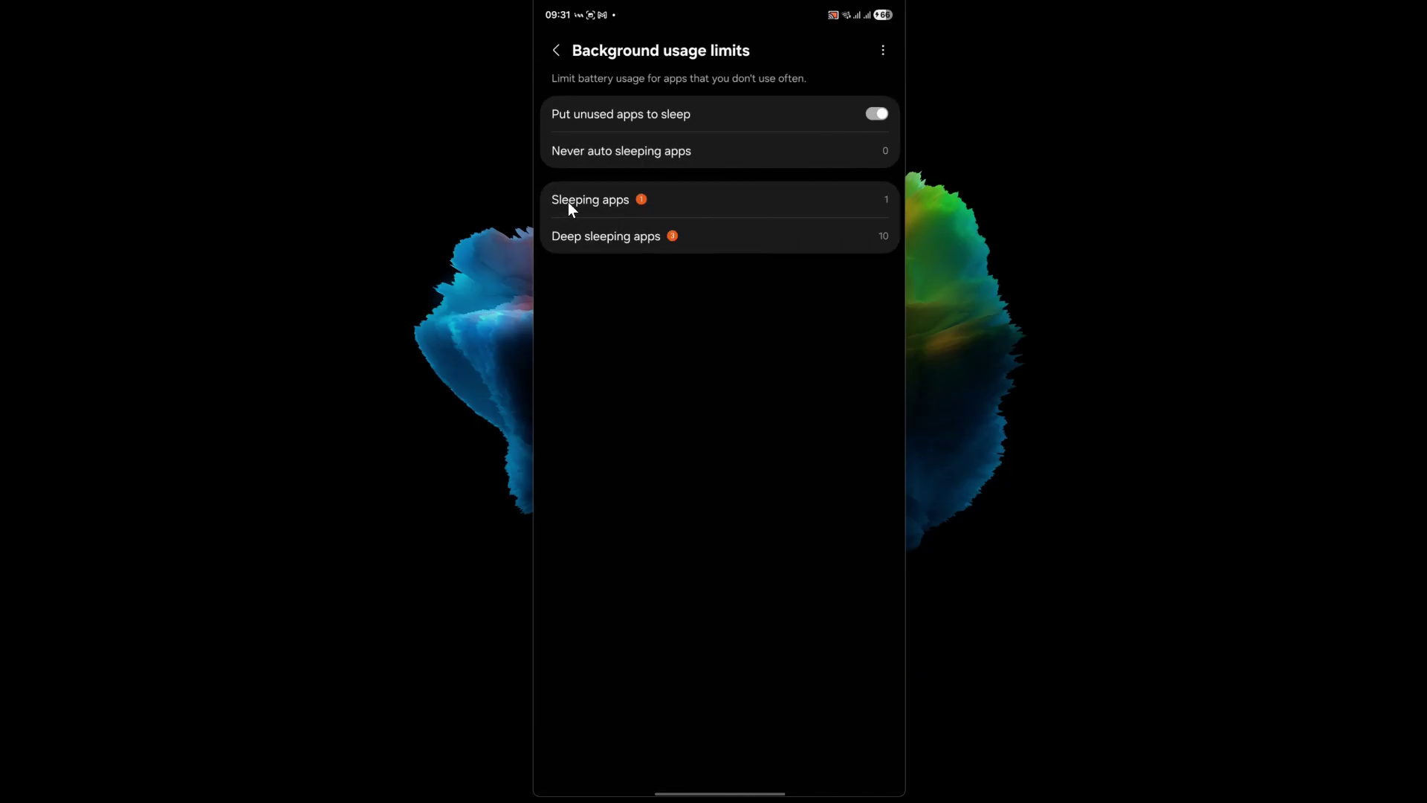
{"action": "left_click", "coordinate": [710, 211]}
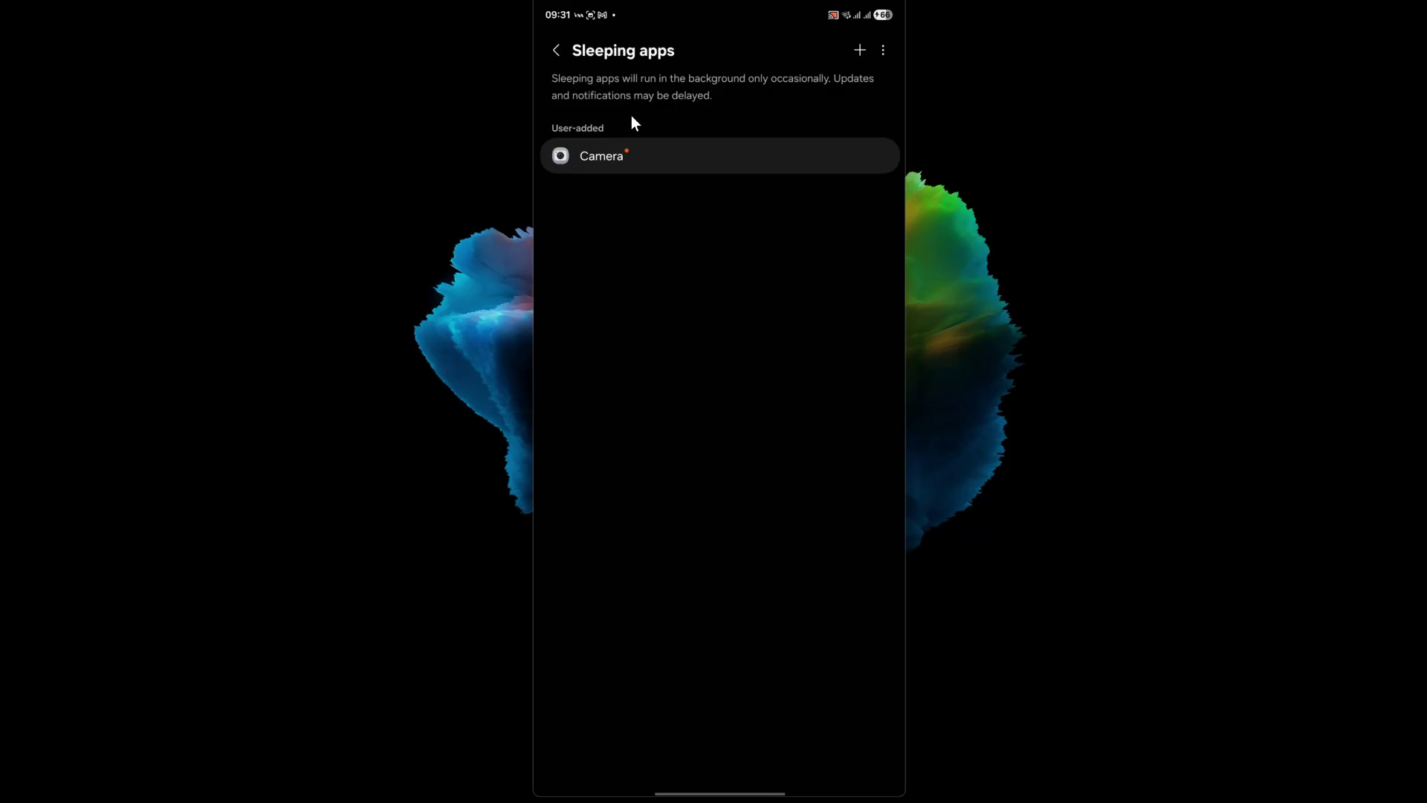
{"action": "left_click", "coordinate": [560, 48]}
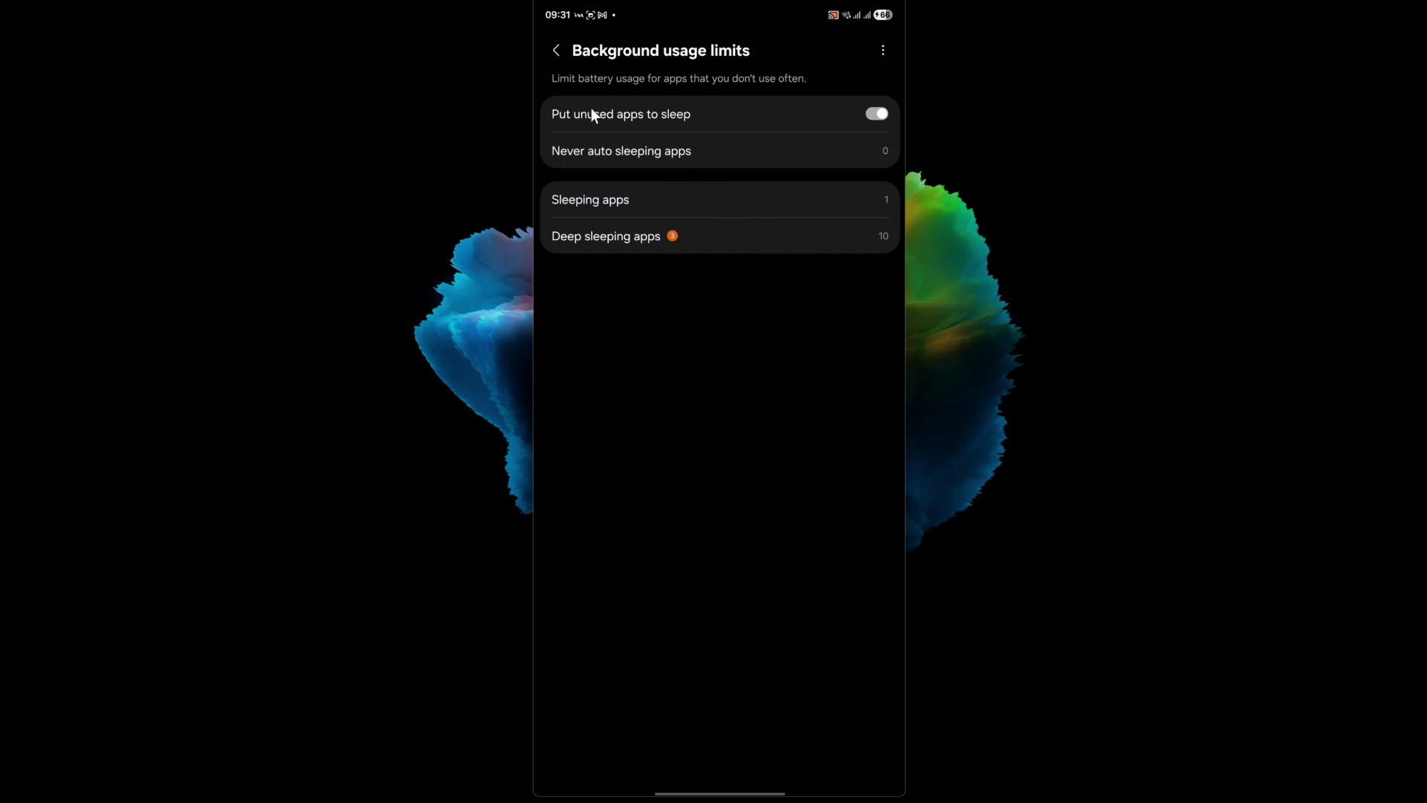
- Return to the main Settings list and run Software update's Download and install check
{"action": "left_click", "coordinate": [555, 51]}
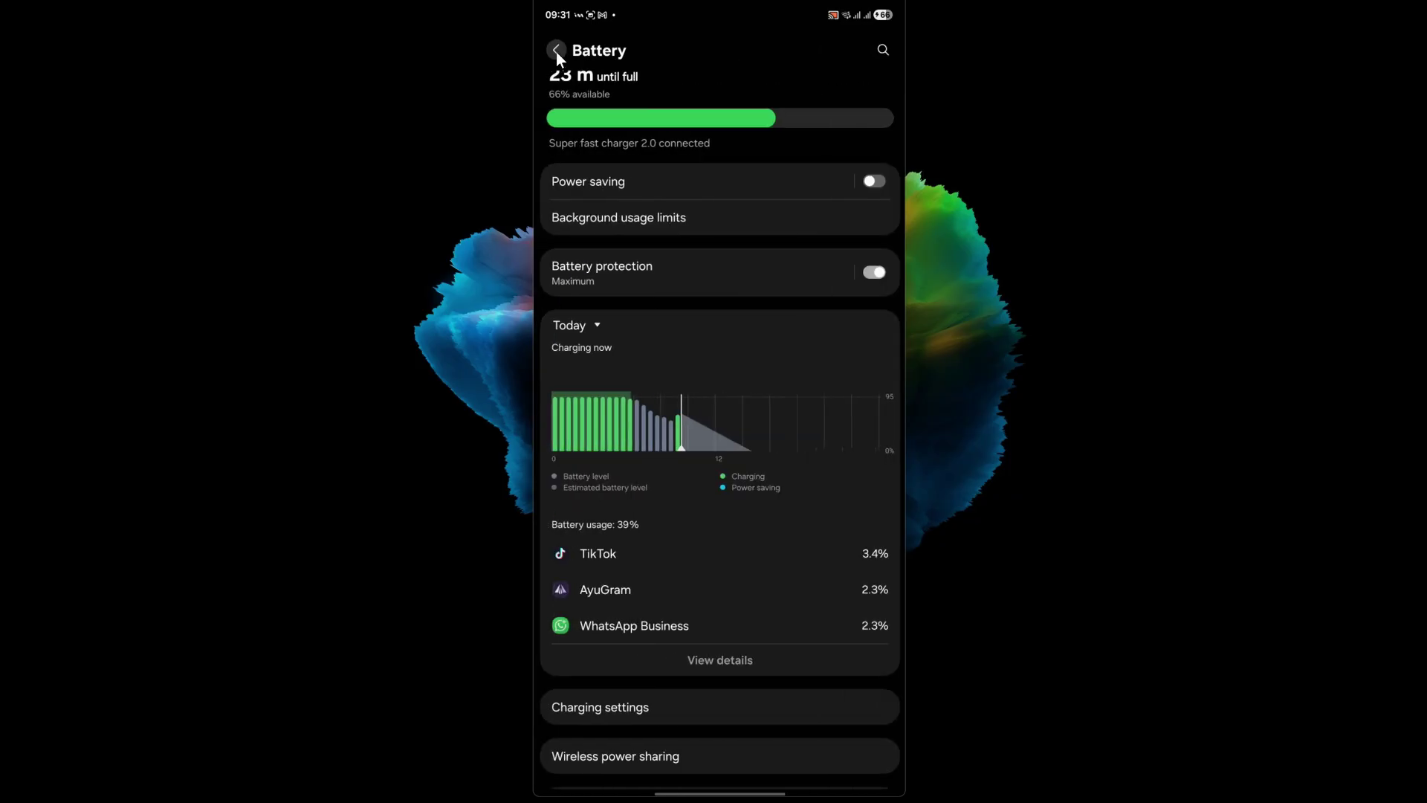
{"action": "left_click", "coordinate": [556, 51]}
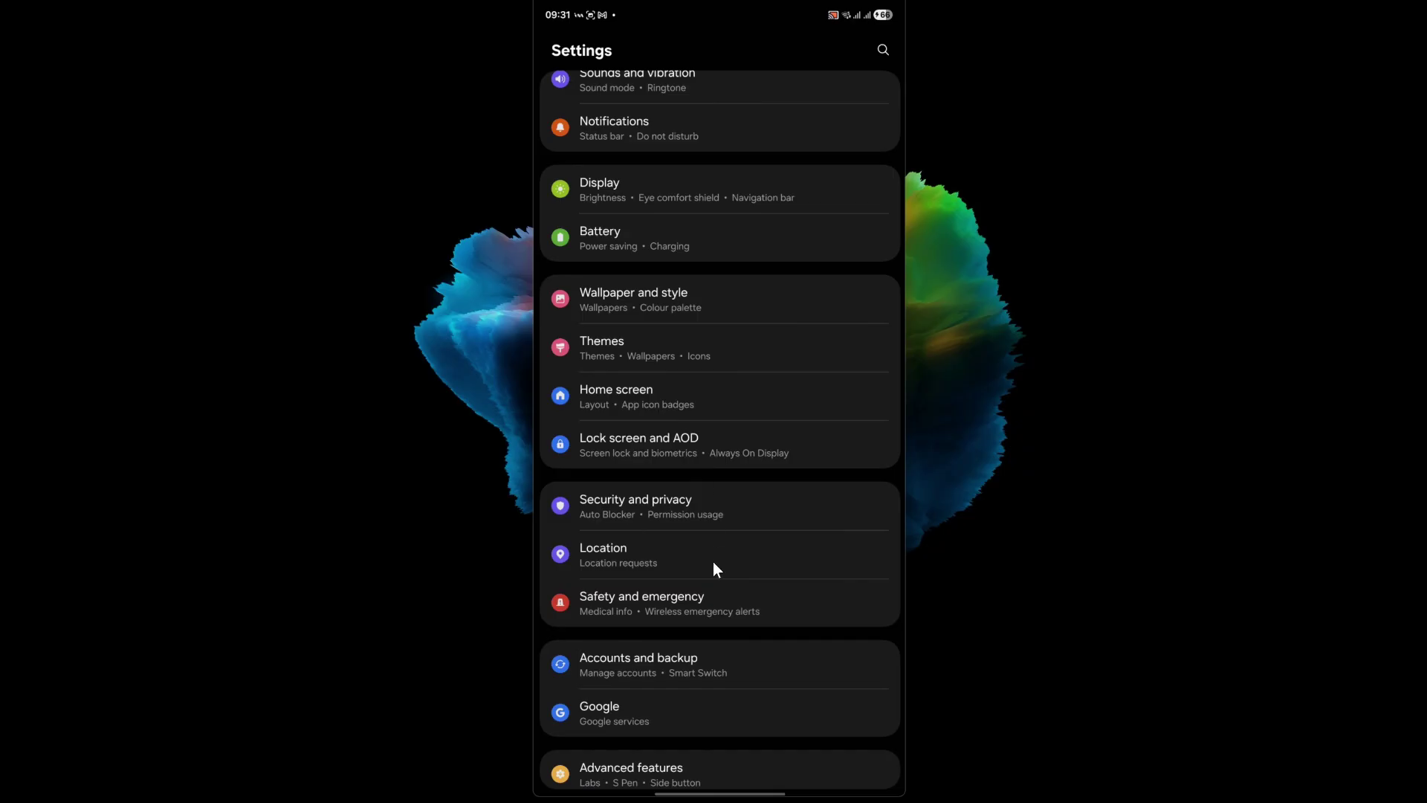
{"action": "scroll", "coordinate": [714, 569], "scroll_direction": "down", "scroll_amount": 5}
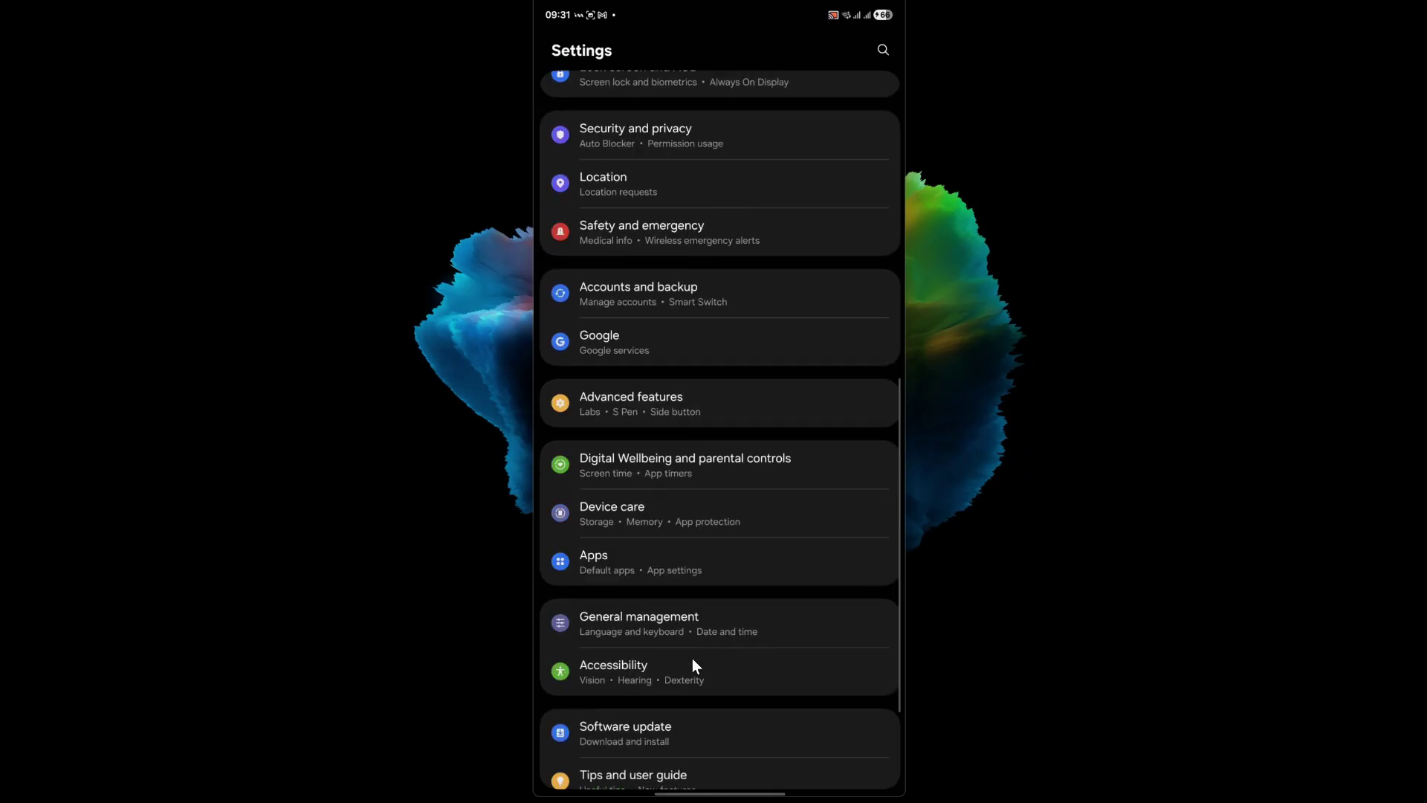
{"action": "scroll", "coordinate": [693, 657], "scroll_direction": "down", "scroll_amount": 1}
{"action": "left_click", "coordinate": [682, 640]}
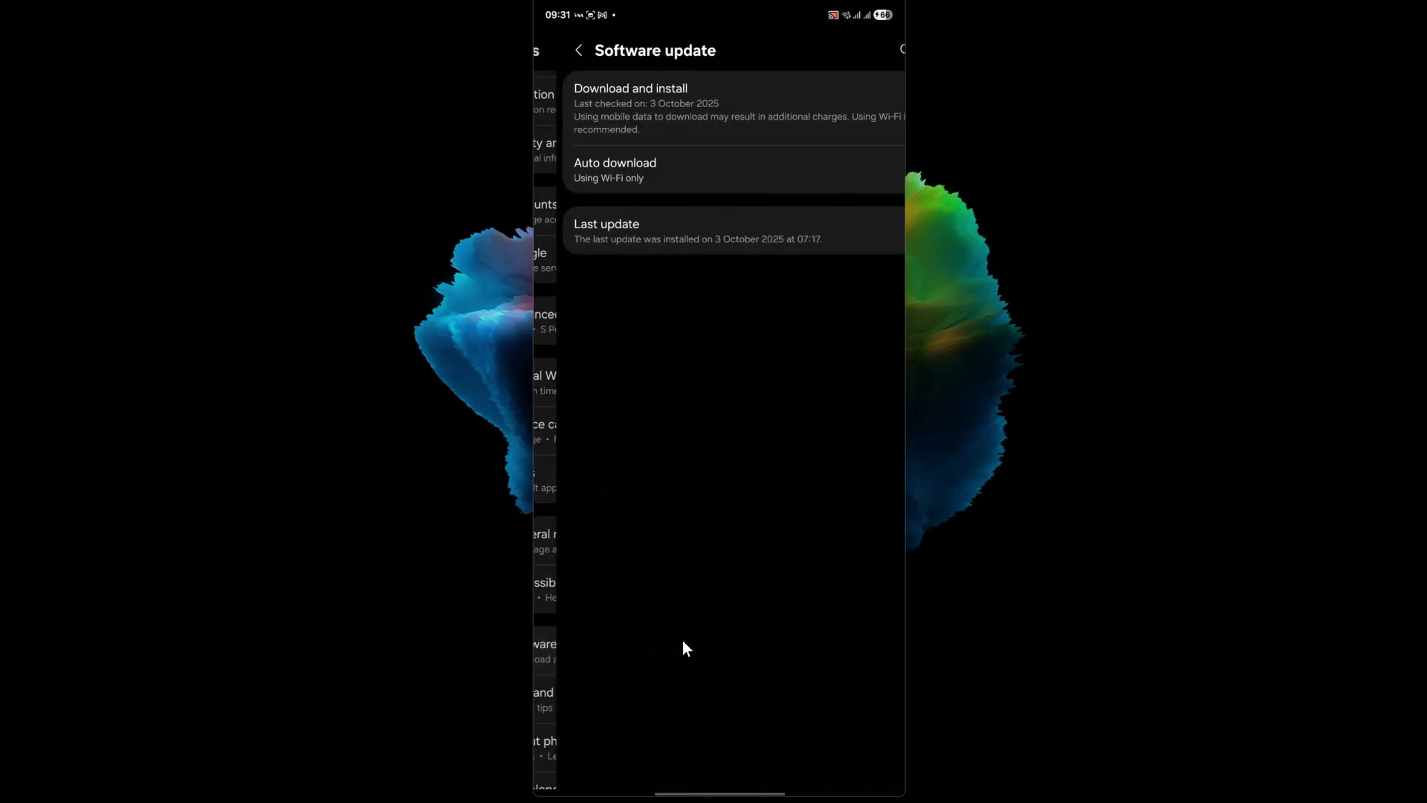
{"action": "left_click", "coordinate": [634, 116]}
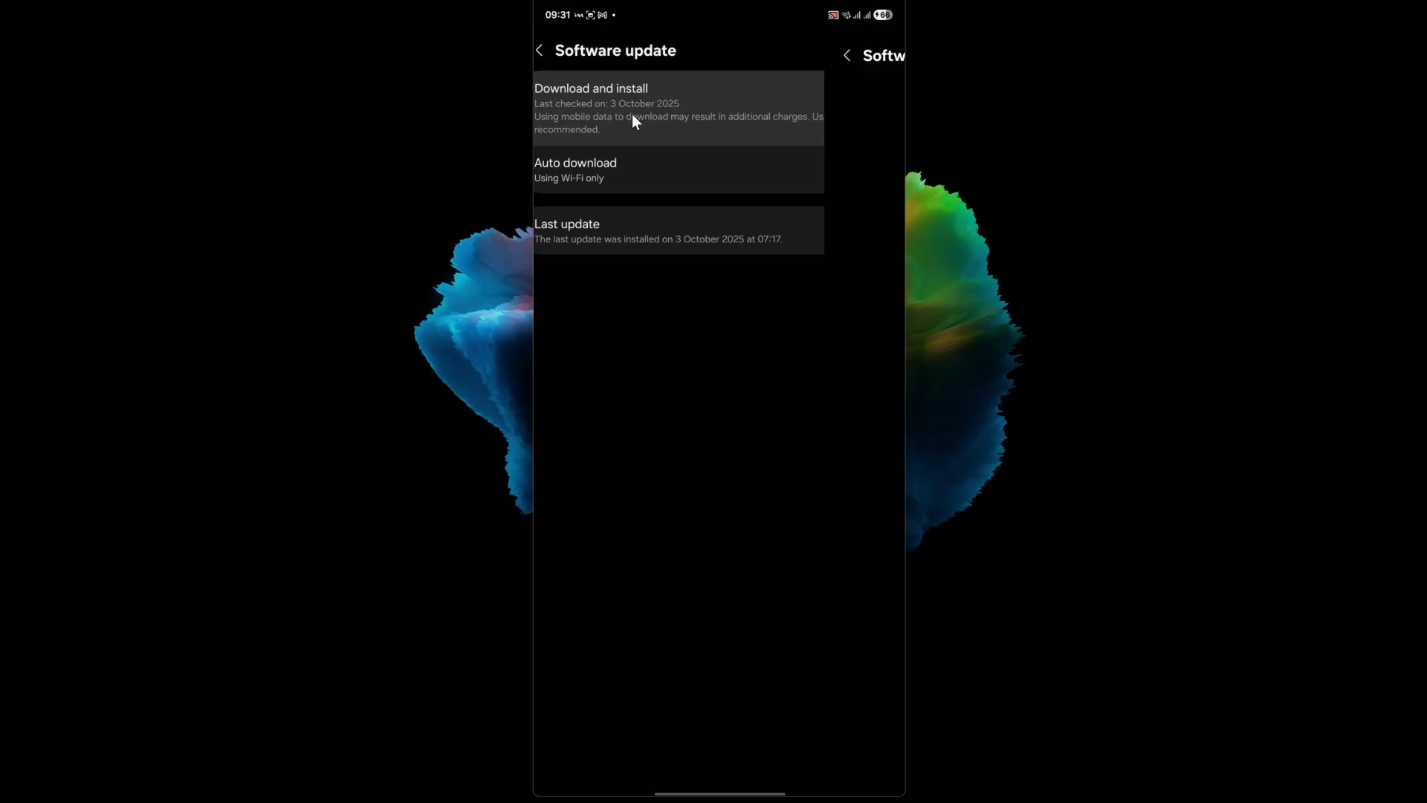